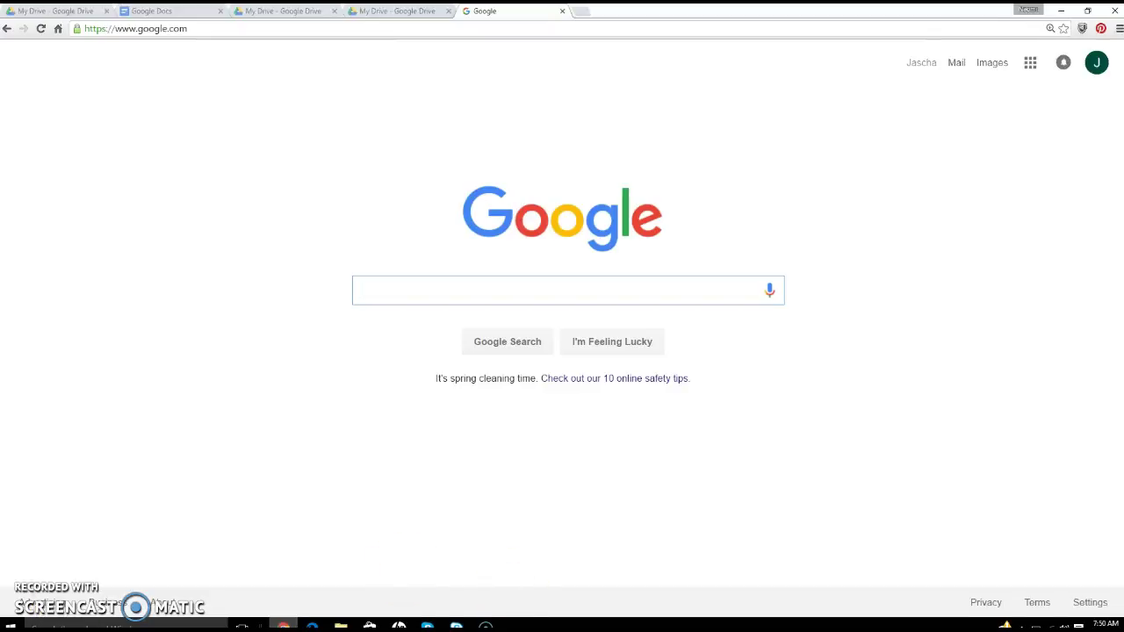
# Step: Open Google Drive and create a new blank Google Docs document
pyautogui.click(1034, 69)
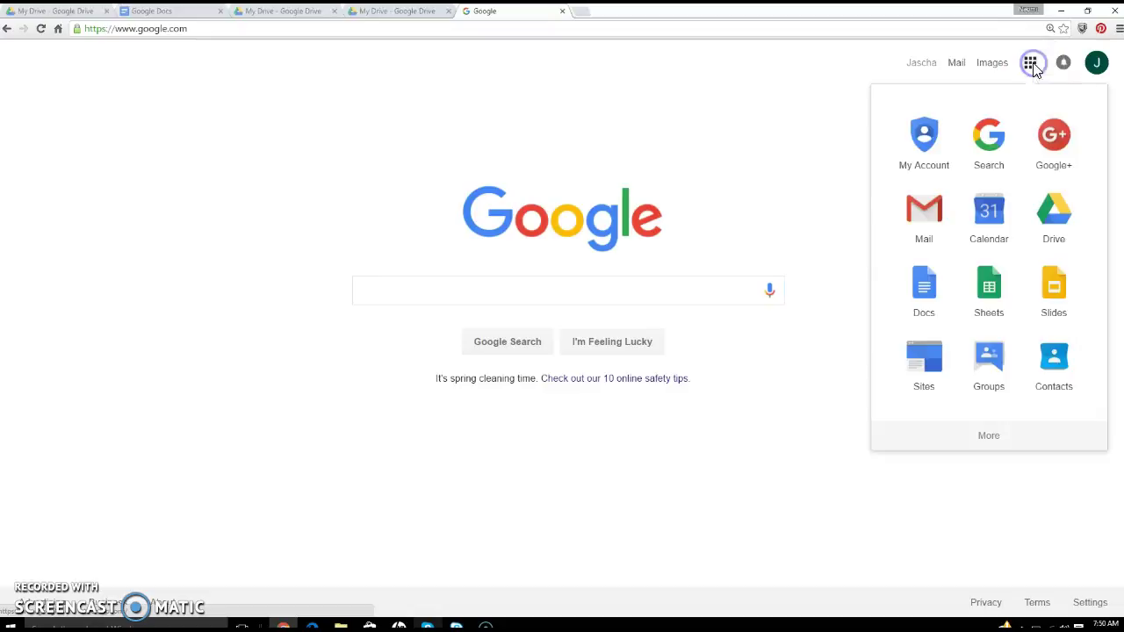
pyautogui.click(1055, 222)
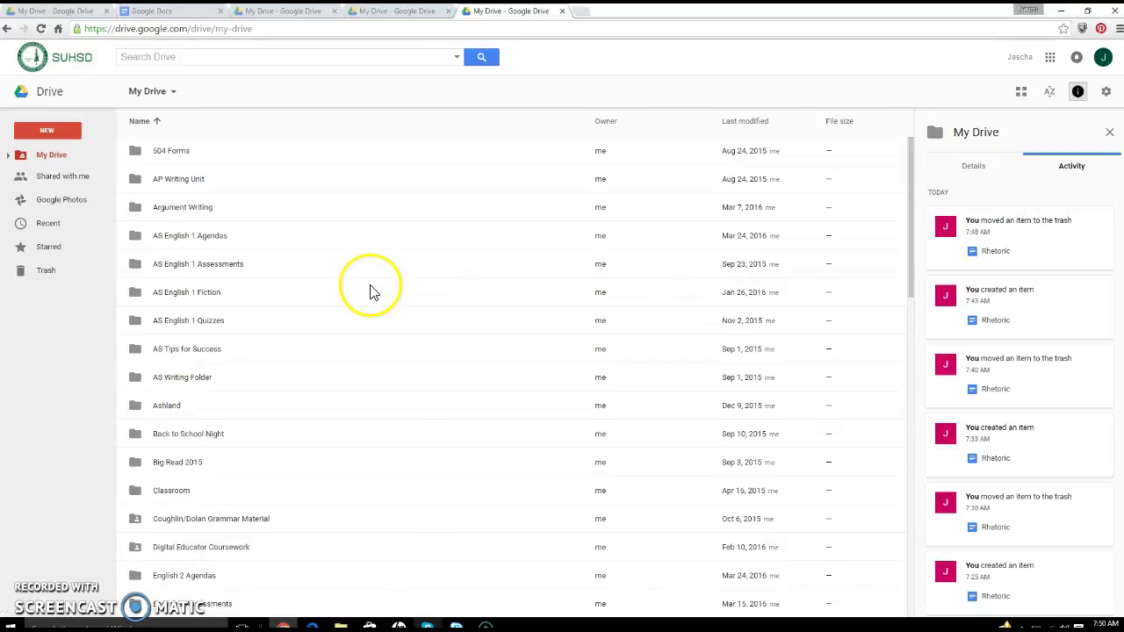
pyautogui.click(47, 134)
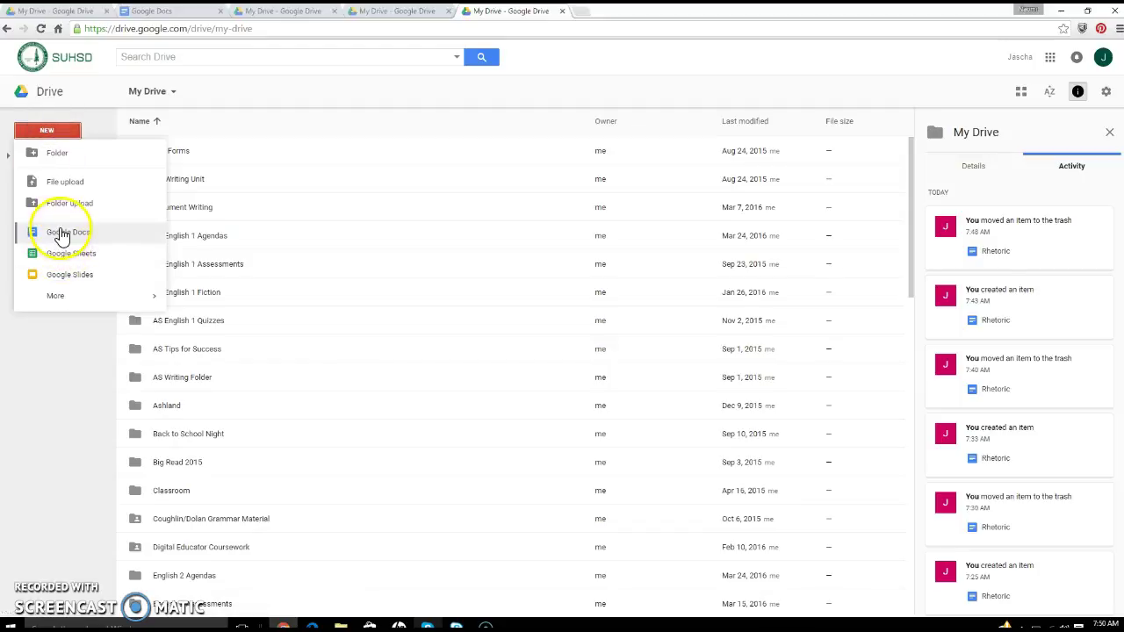
pyautogui.click(62, 235)
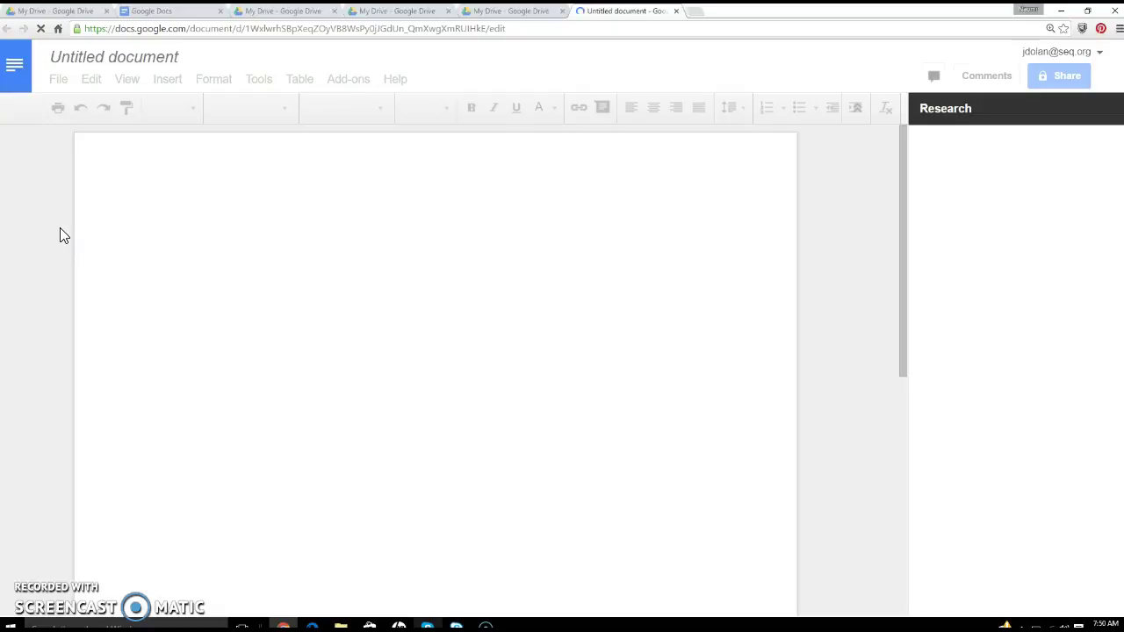
pyautogui.click(249, 268)
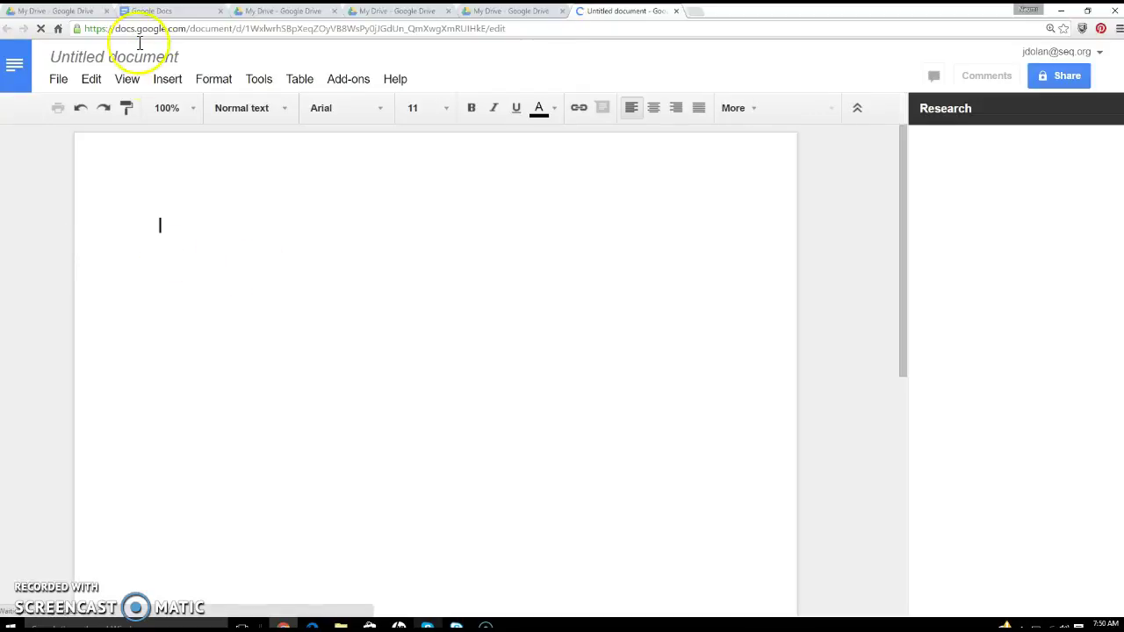
# Step: Rename the untitled document as Rhetoric
pyautogui.click(107, 56)
pyautogui.click(108, 56)
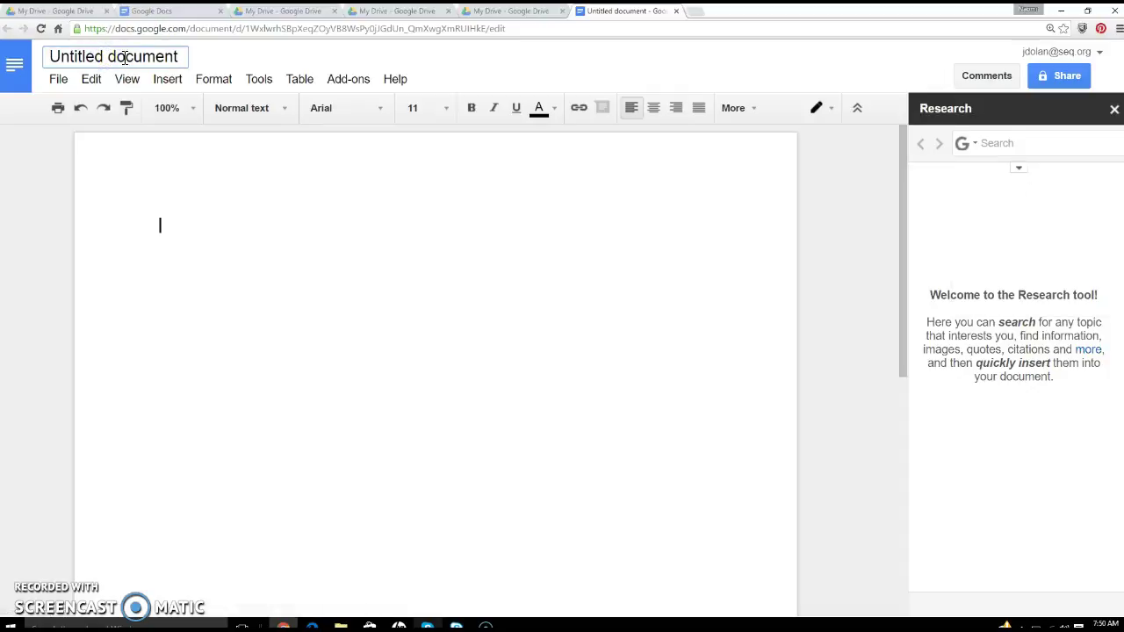
pyautogui.tripleClick(125, 57)
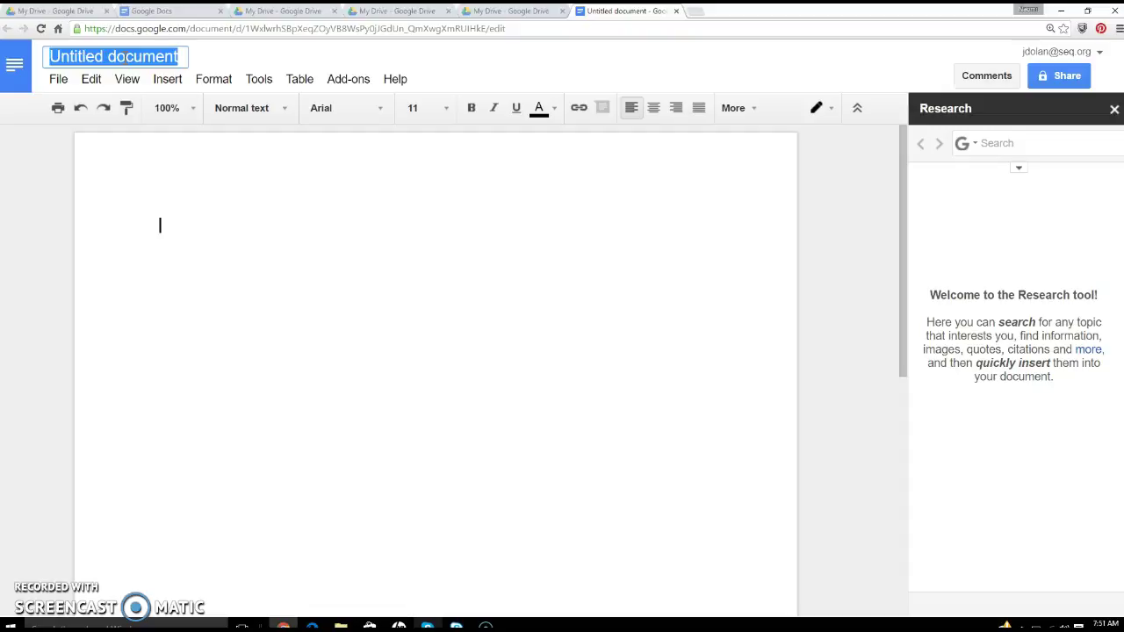
pyautogui.press('BackSpace')
pyautogui.write('Rhetoric')
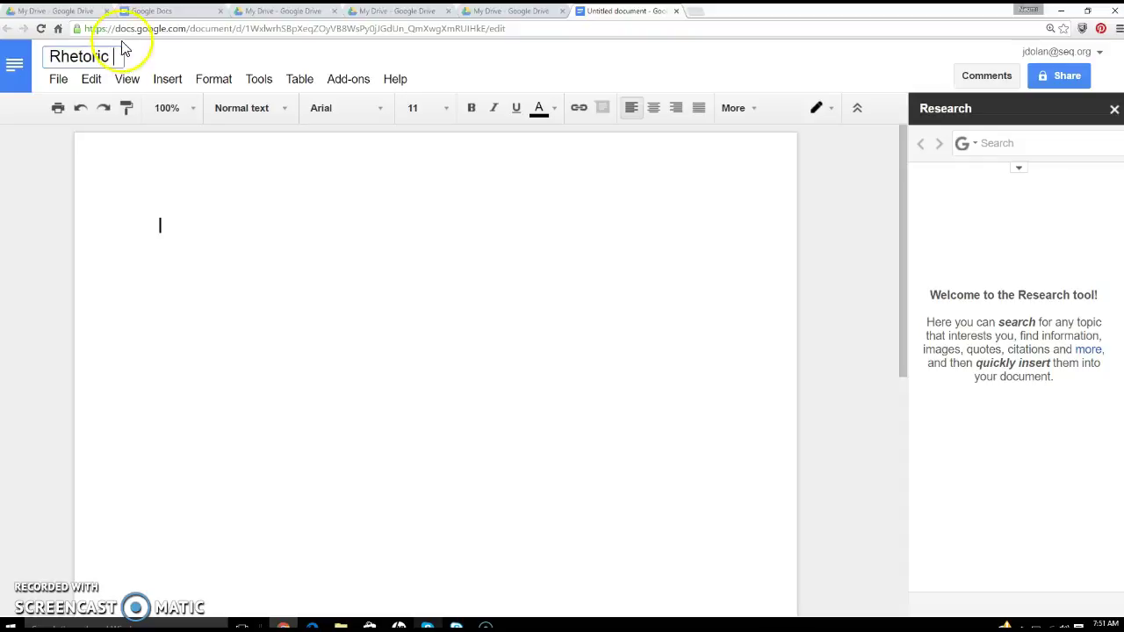
pyautogui.click(122, 185)
# Step: Enter the word Rhetoric in the document body and look it up with the Research tool
pyautogui.click(184, 232)
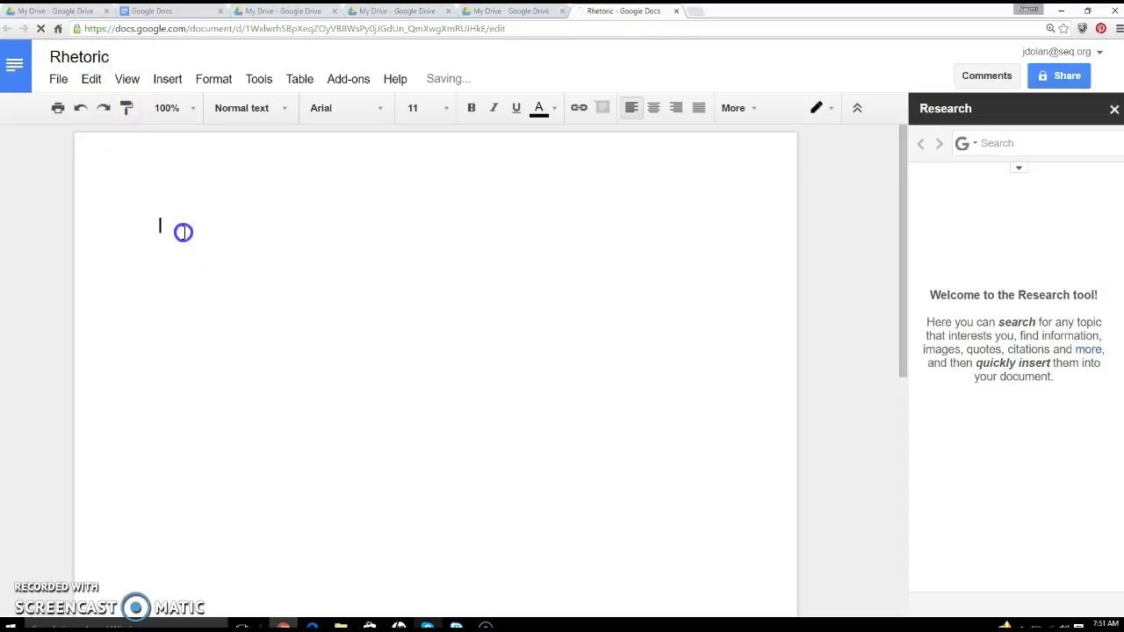
pyautogui.write('Rhetoric')
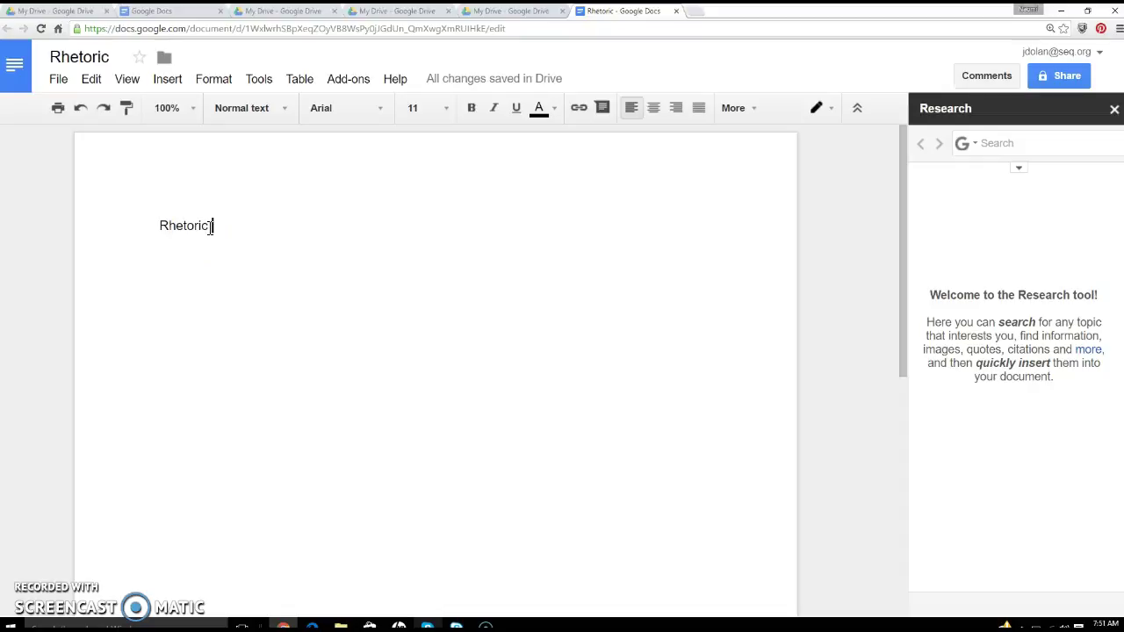
pyautogui.moveTo(211, 227); pyautogui.dragTo(129, 229)
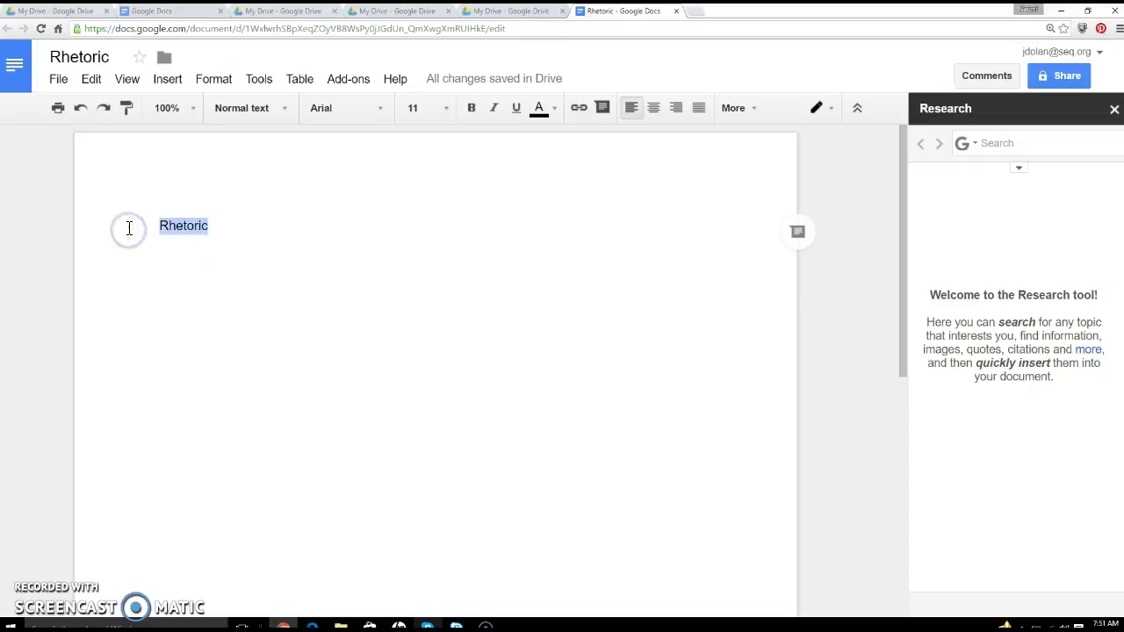
pyautogui.click(267, 87)
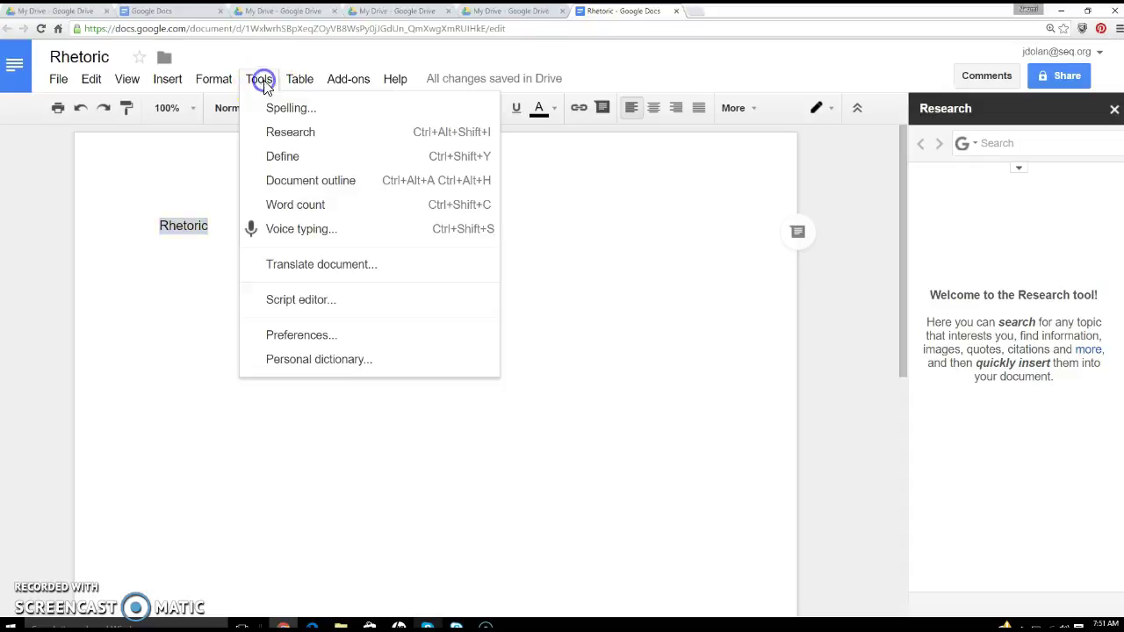
pyautogui.click(298, 139)
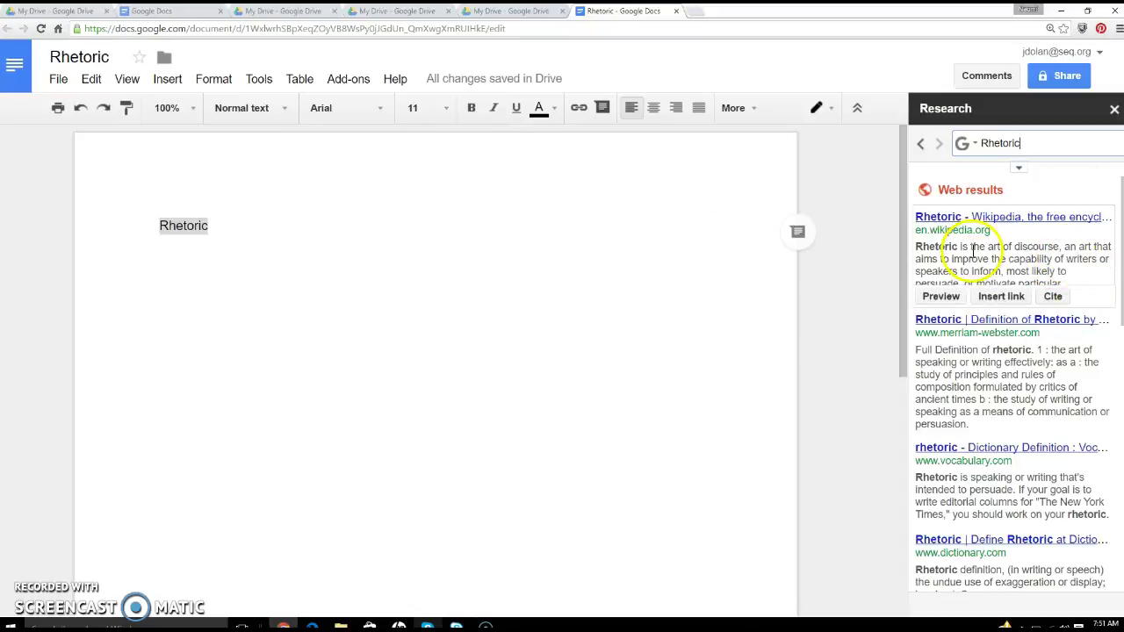
# Step: Preview the Merriam-Webster definition result for Rhetoric and open its full web page
pyautogui.moveTo(986, 247)
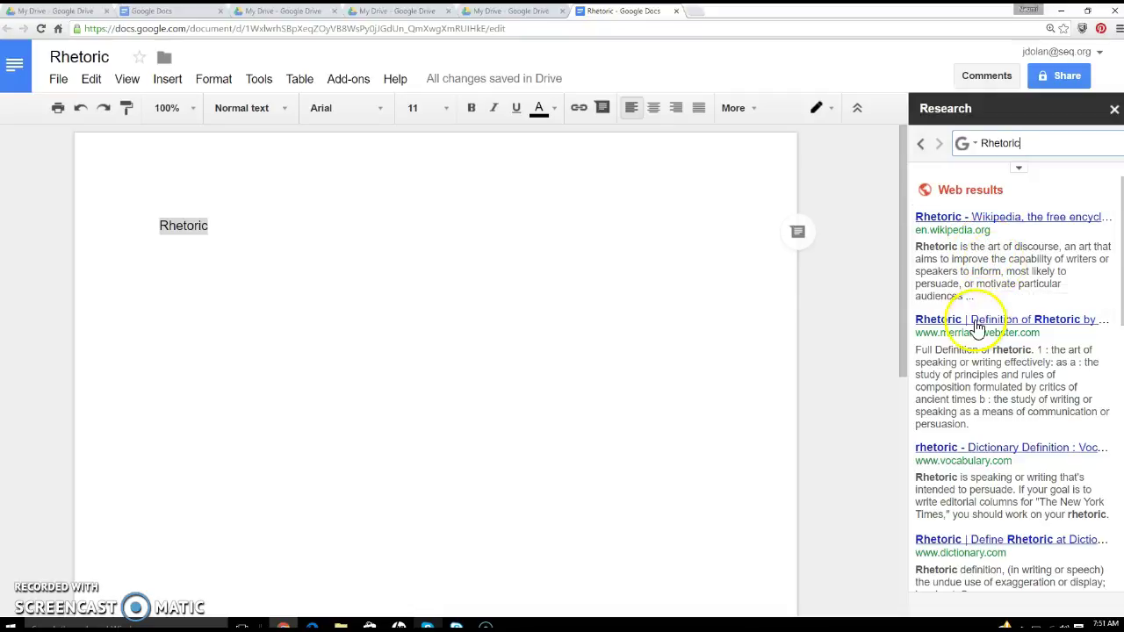
pyautogui.moveTo(966, 351)
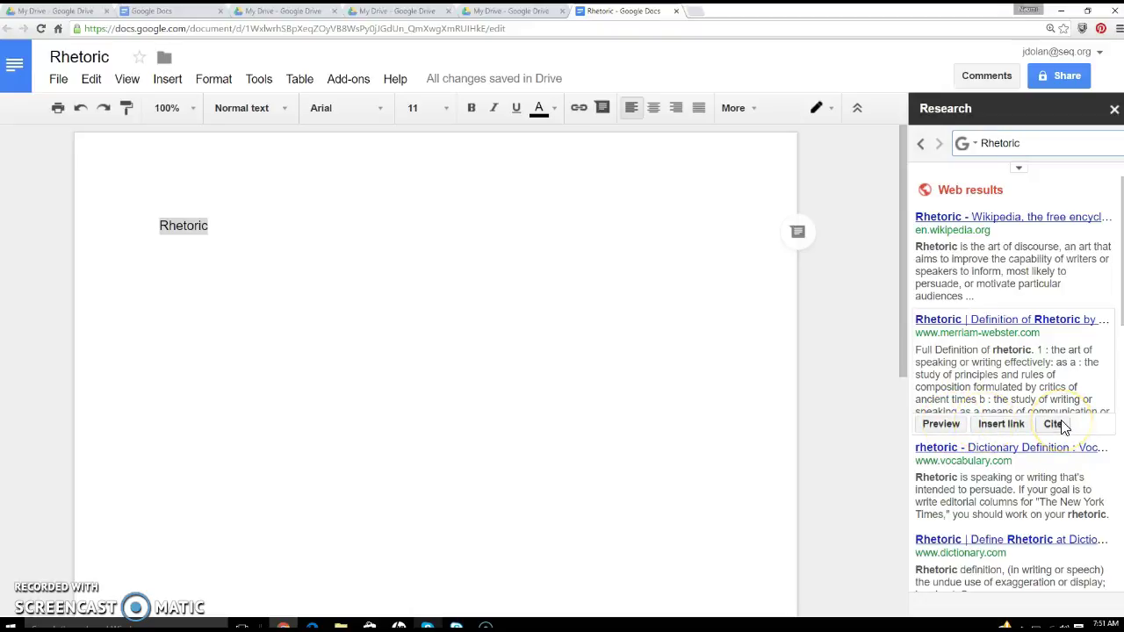
pyautogui.click(944, 426)
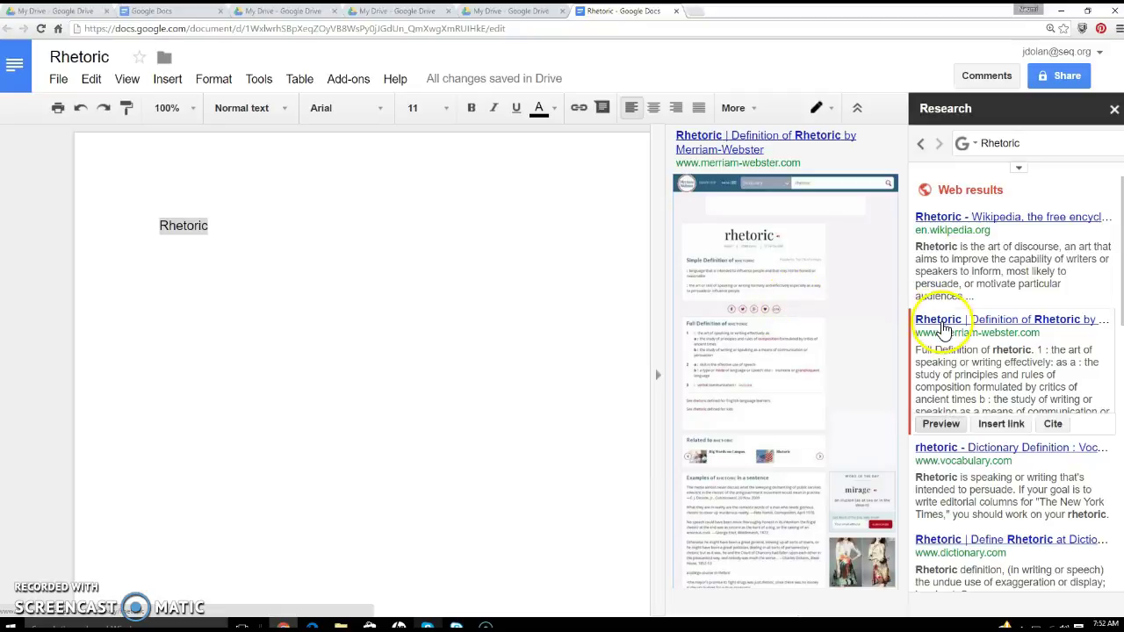
pyautogui.click(942, 324)
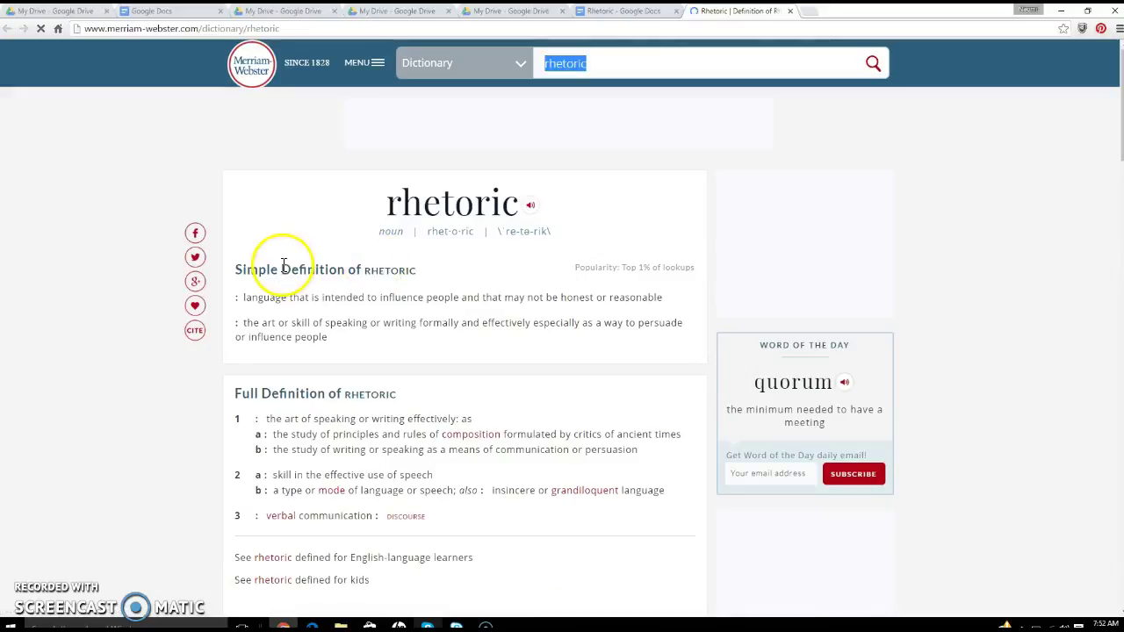
# Step: Highlight each of the two simple definitions of rhetoric in turn for reading, and close the dictionary page
pyautogui.moveTo(242, 297); pyautogui.dragTo(673, 299)
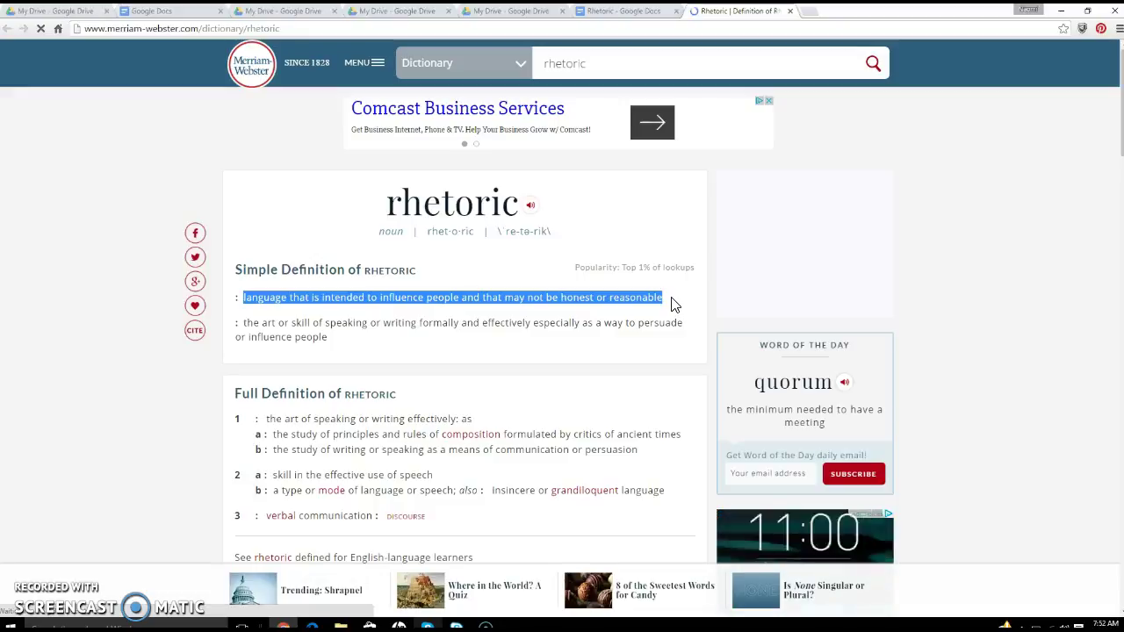
pyautogui.moveTo(602, 314); pyautogui.dragTo(473, 354)
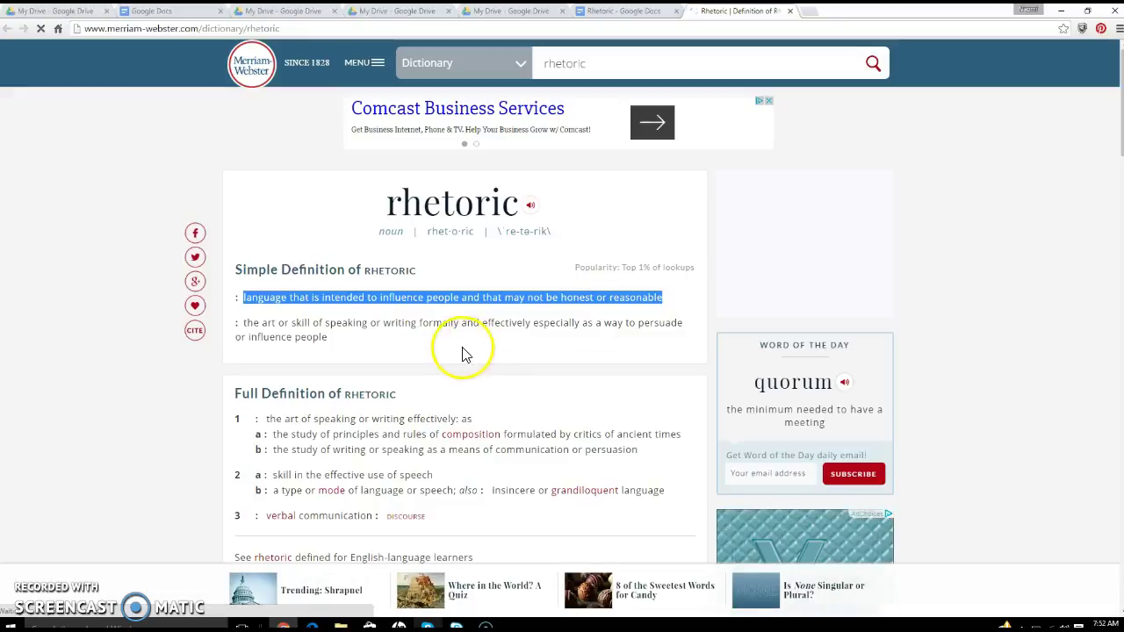
pyautogui.click(358, 343)
pyautogui.click(243, 321)
pyautogui.moveTo(243, 322); pyautogui.dragTo(370, 377)
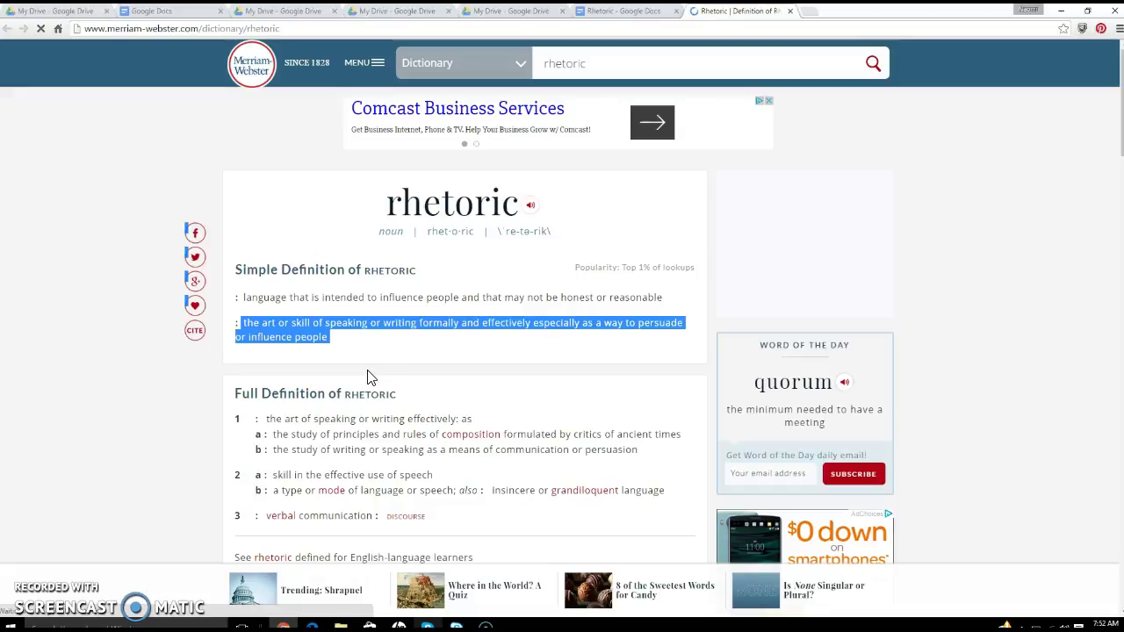
pyautogui.click(369, 377)
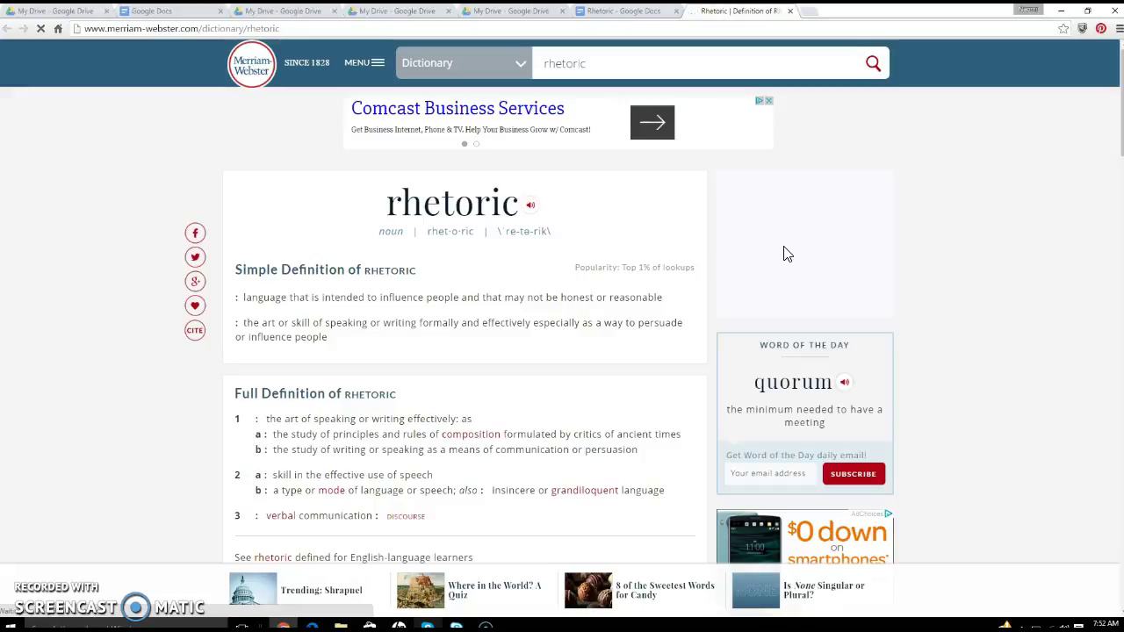
pyautogui.click(789, 11)
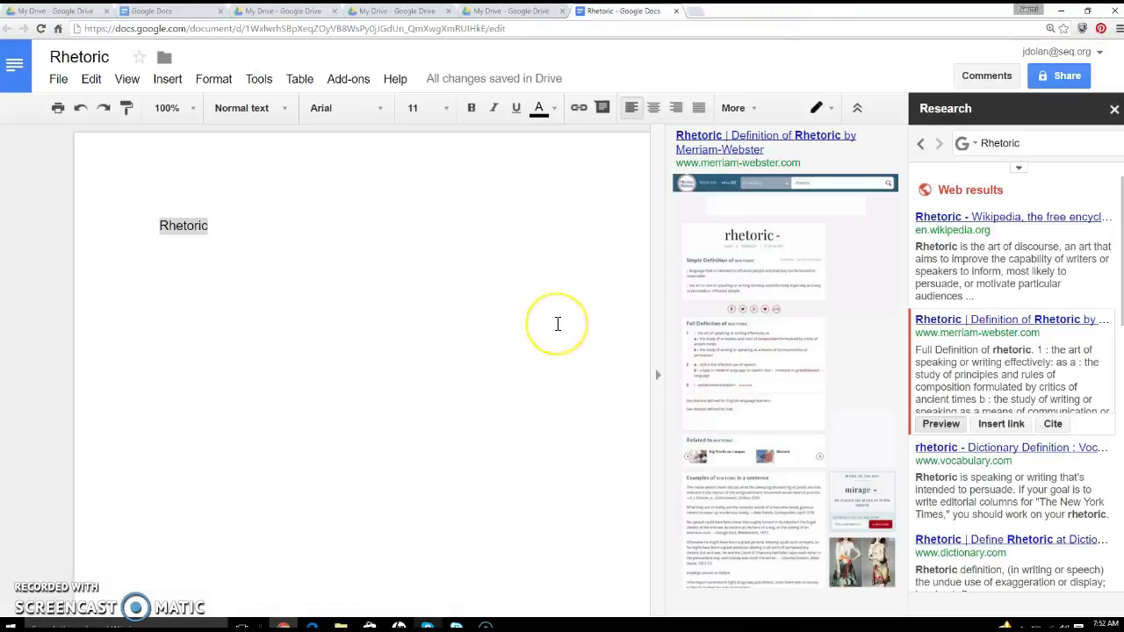
# Step: Link the word Rhetoric in the document to the Merriam-Webster research result and check the link's address
pyautogui.click(292, 233)
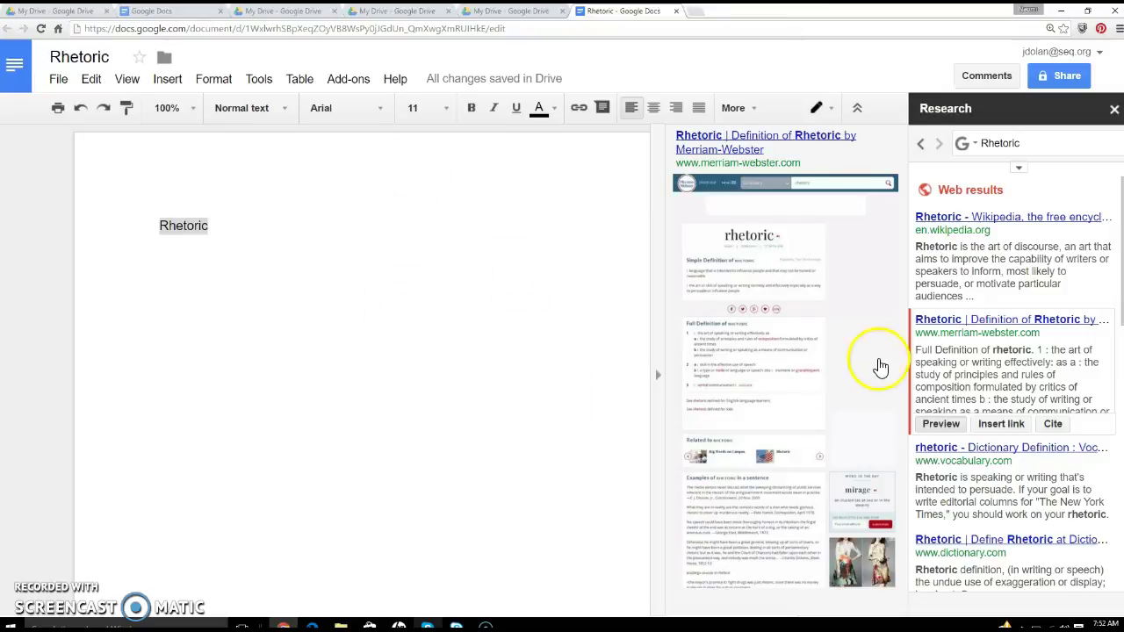
pyautogui.click(1001, 424)
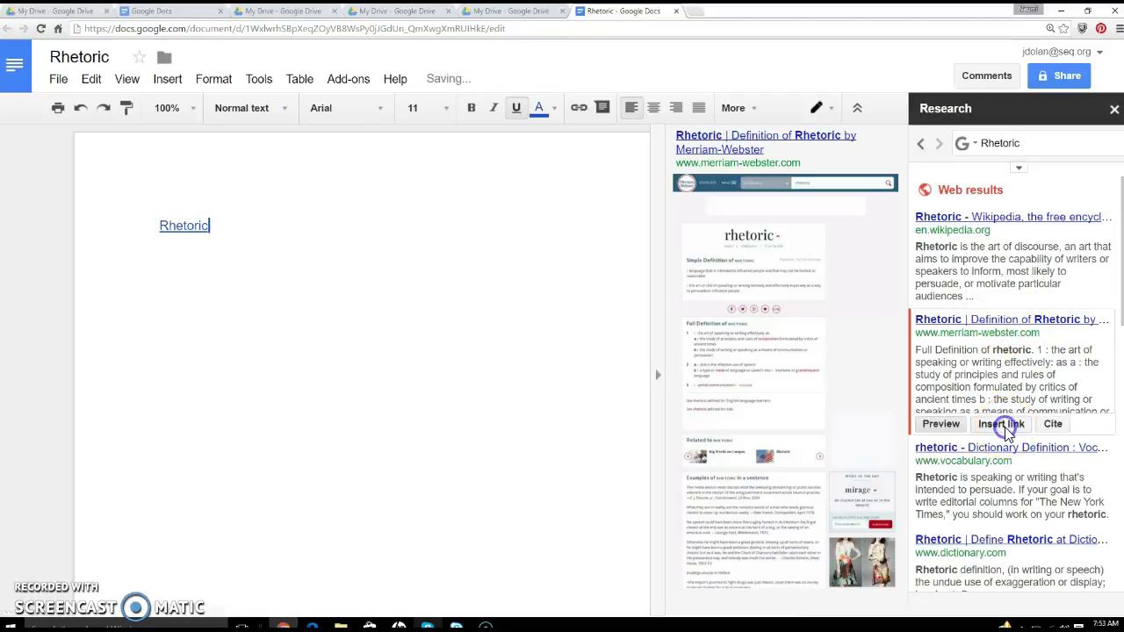
pyautogui.click(419, 326)
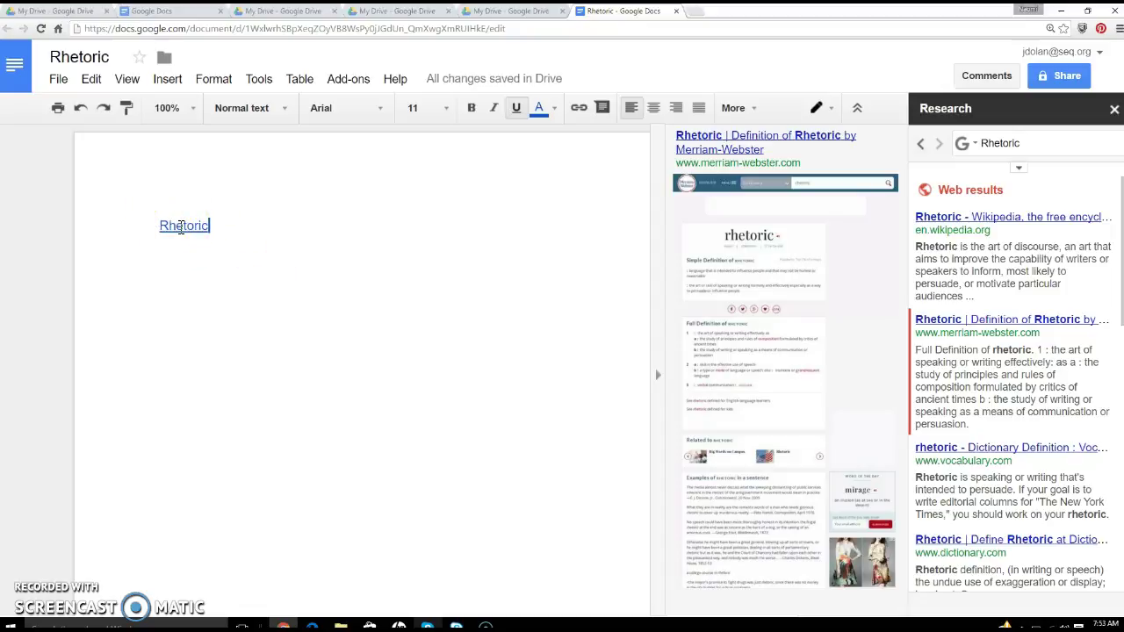
pyautogui.click(196, 226)
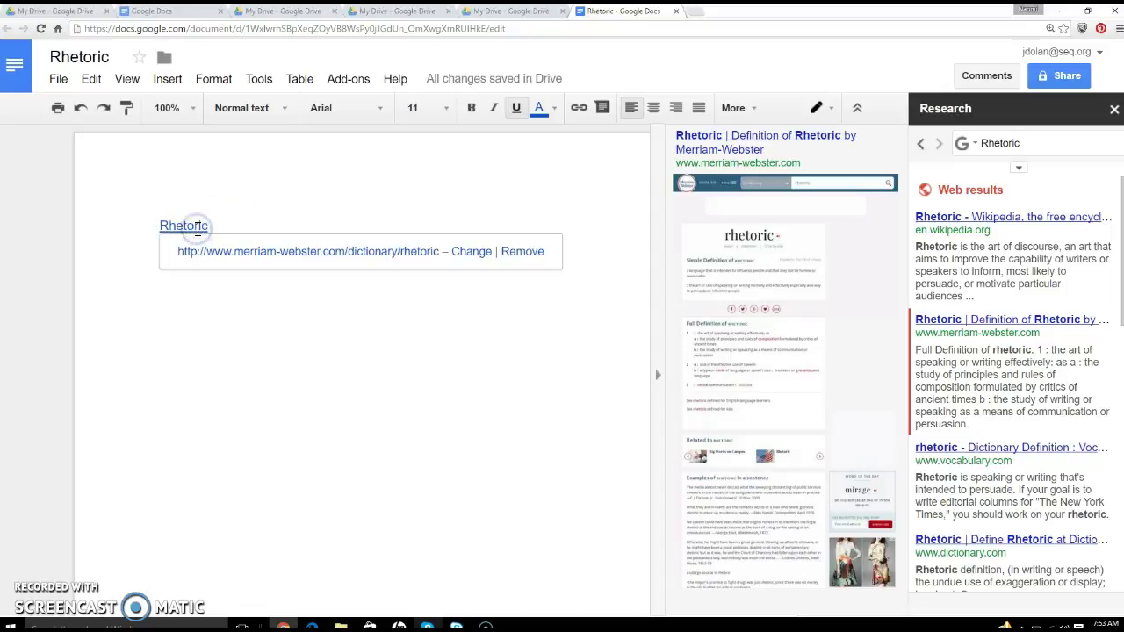
# Step: Cite the Merriam-Webster result as a footnote directly after the linked word Rhetoric
pyautogui.click(220, 227)
pyautogui.click(220, 228)
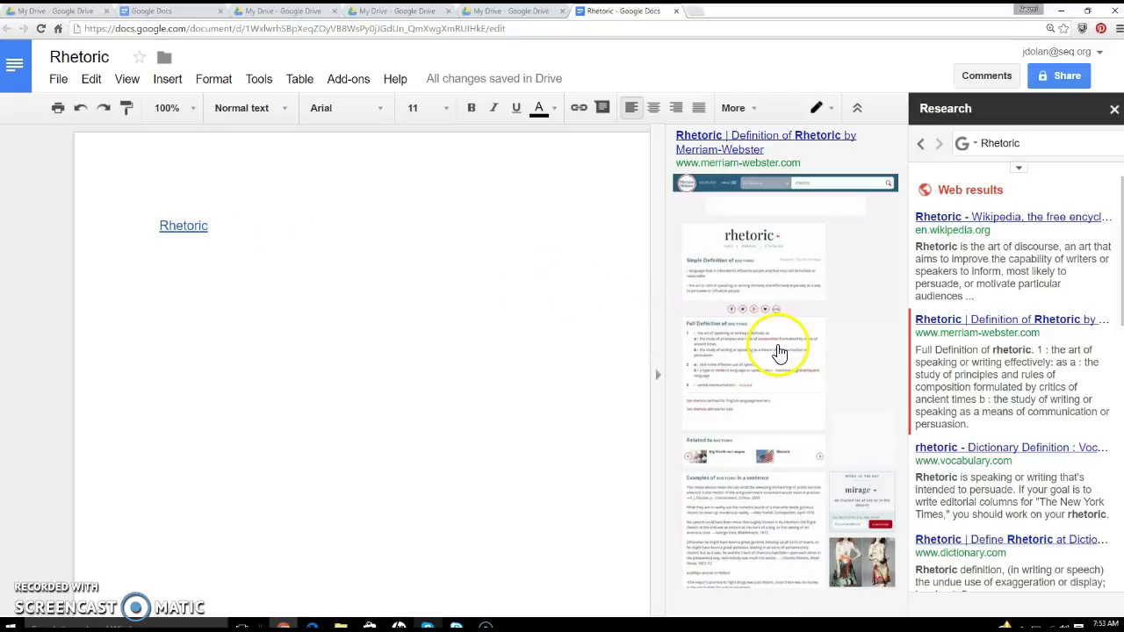
pyautogui.moveTo(973, 345)
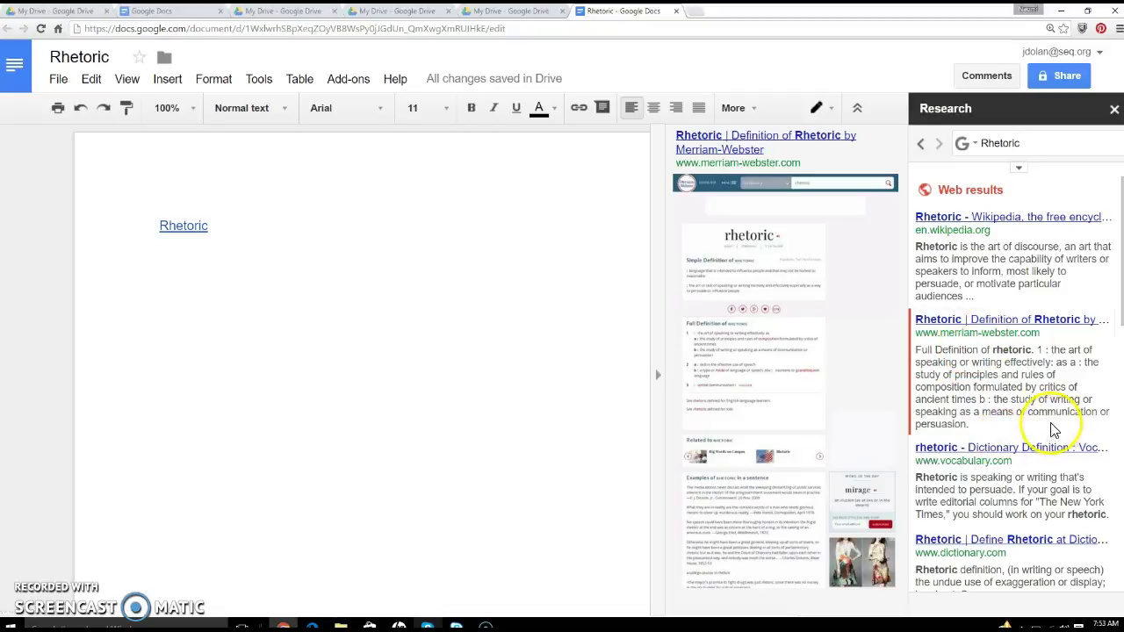
pyautogui.click(1053, 425)
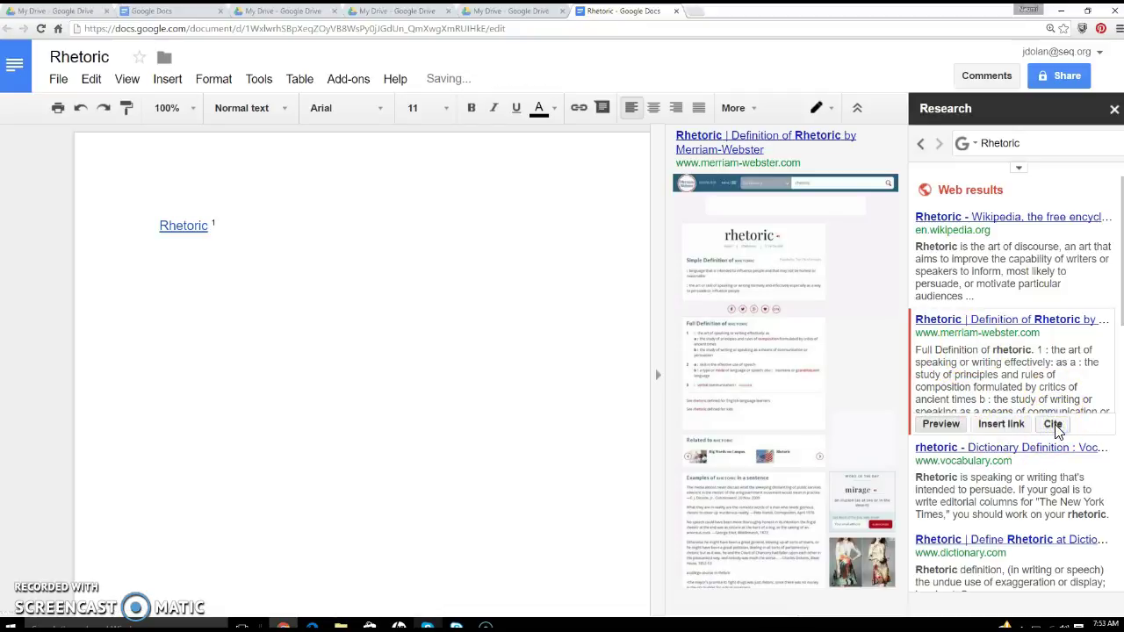
# Step: Enlarge the browser page to 200% zoom to examine the footnote marker after the word Rhetoric
pyautogui.click(213, 225)
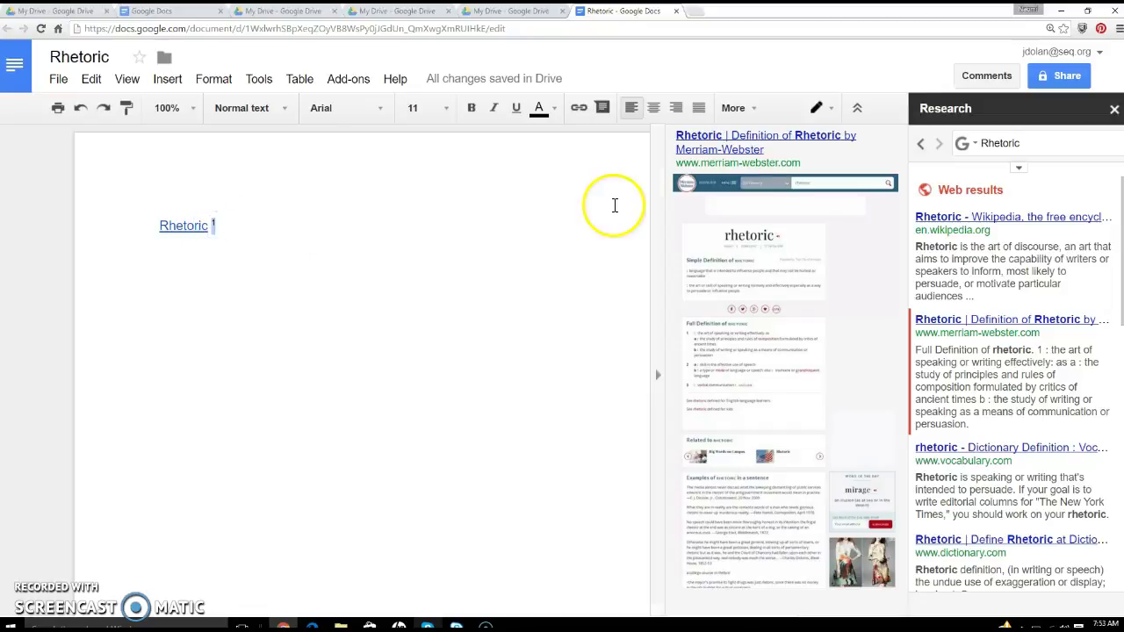
pyautogui.click(1118, 28)
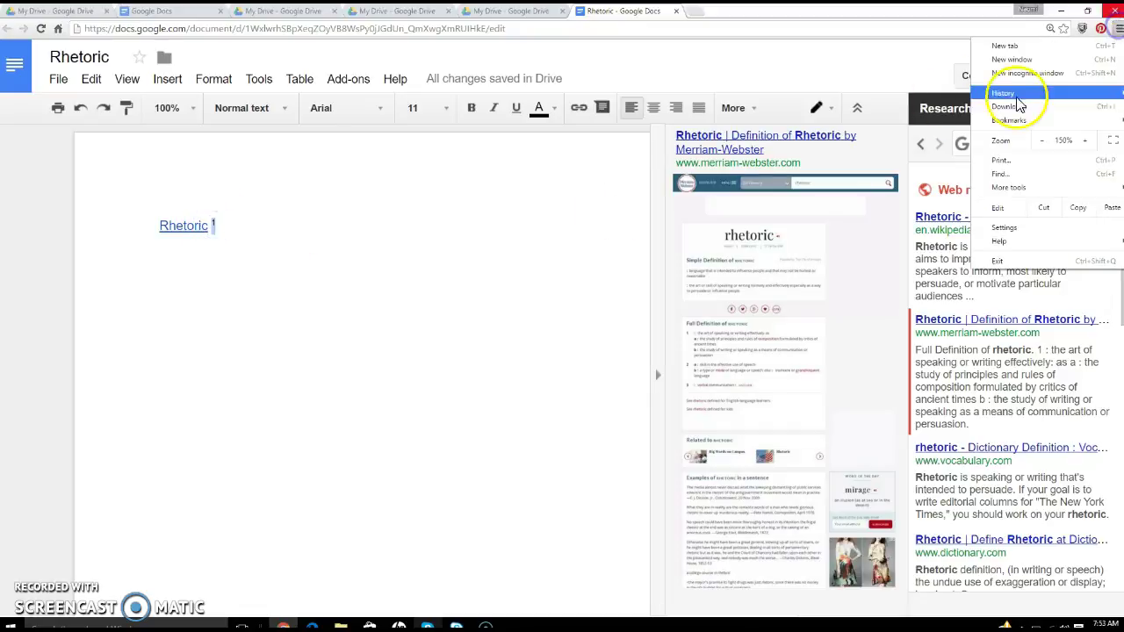
pyautogui.click(1087, 140)
pyautogui.click(1086, 141)
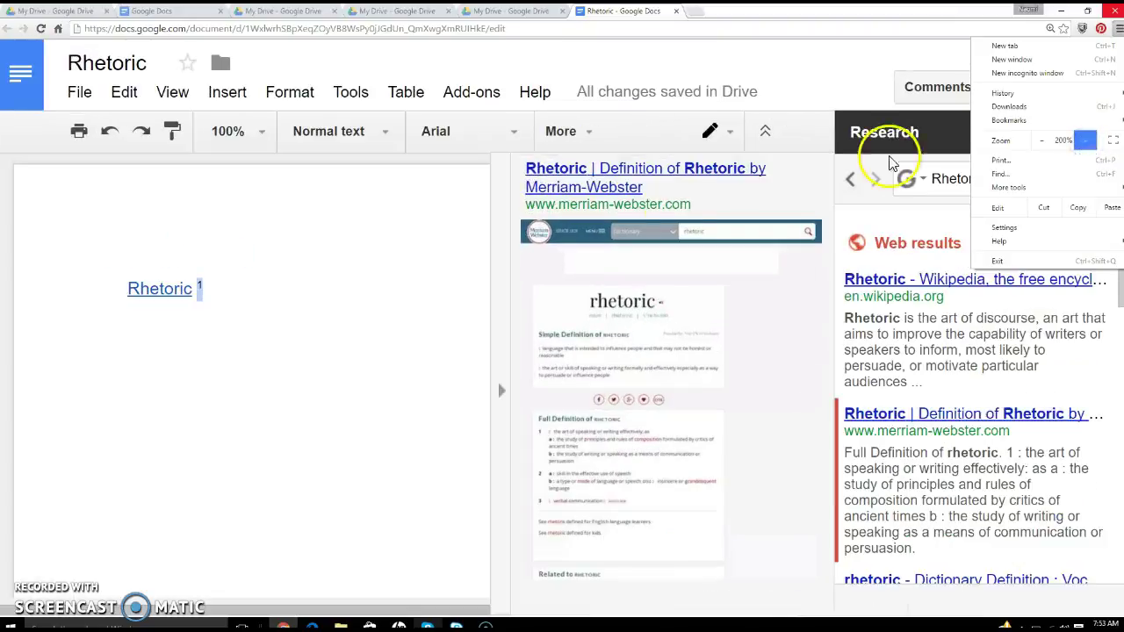
pyautogui.click(296, 279)
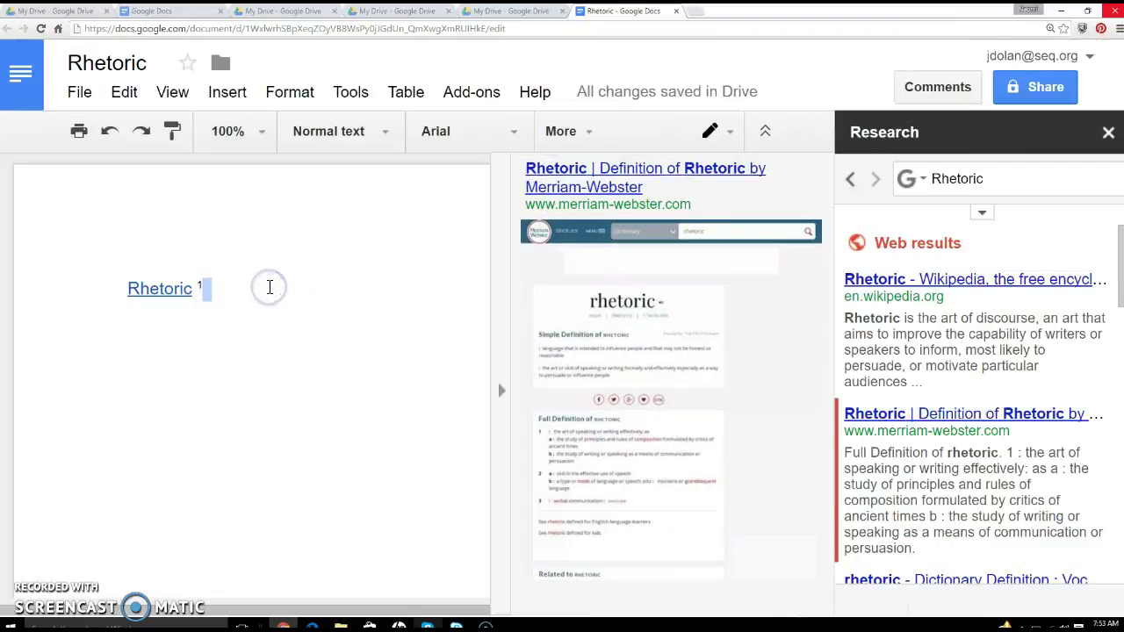
pyautogui.click(769, 335)
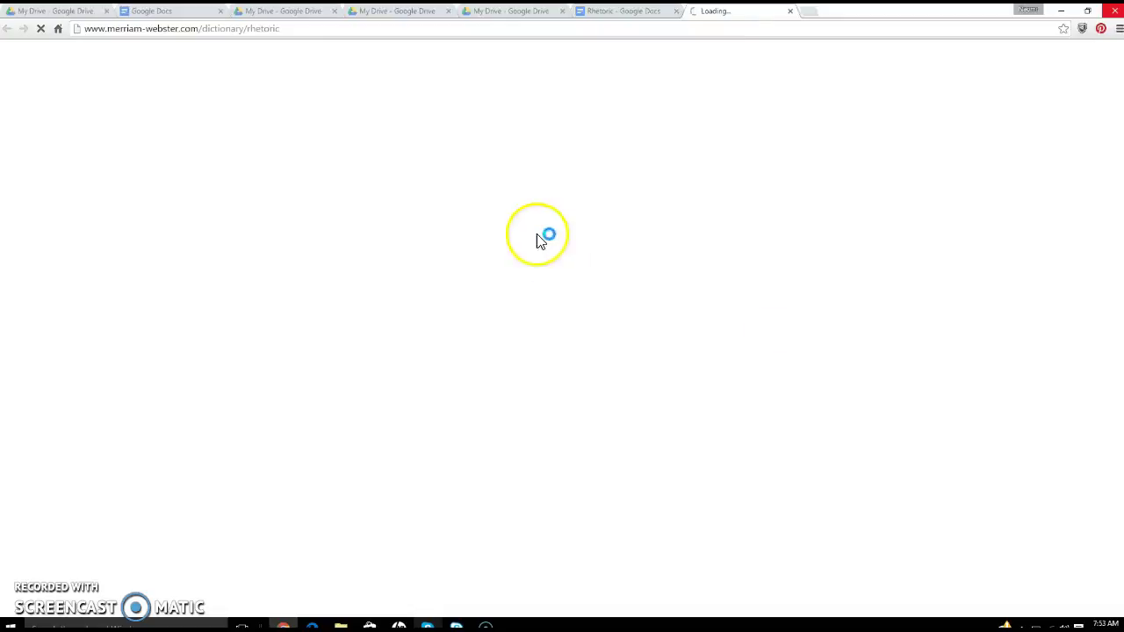
pyautogui.click(790, 15)
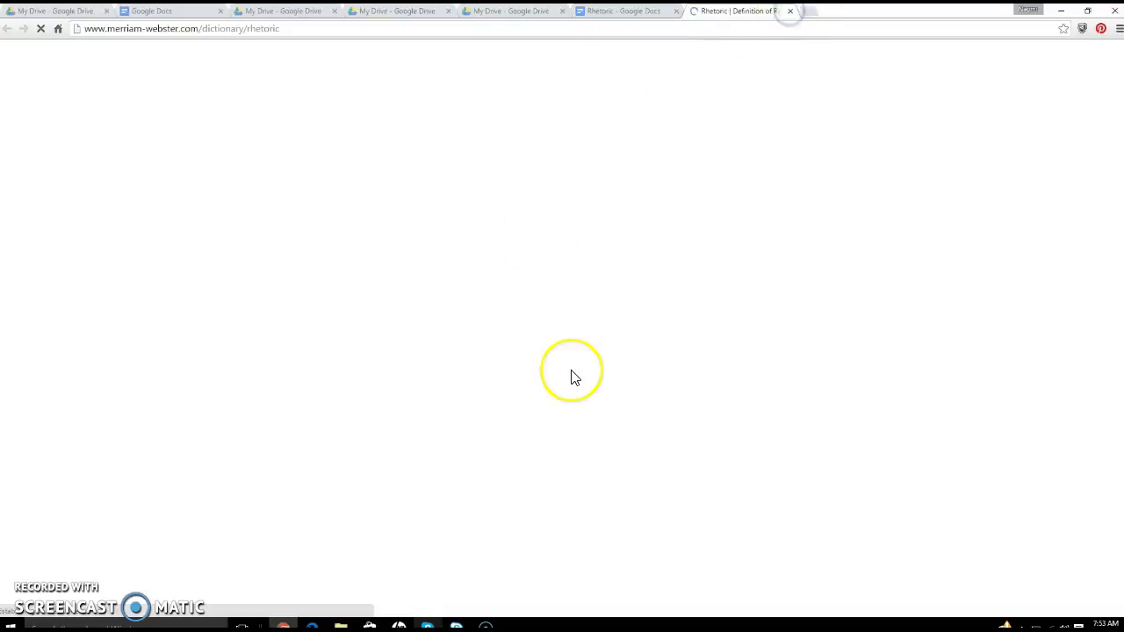
# Step: Close the Merriam-Webster page preview and examine the footnote citation at the end of the document page
pyautogui.click(497, 319)
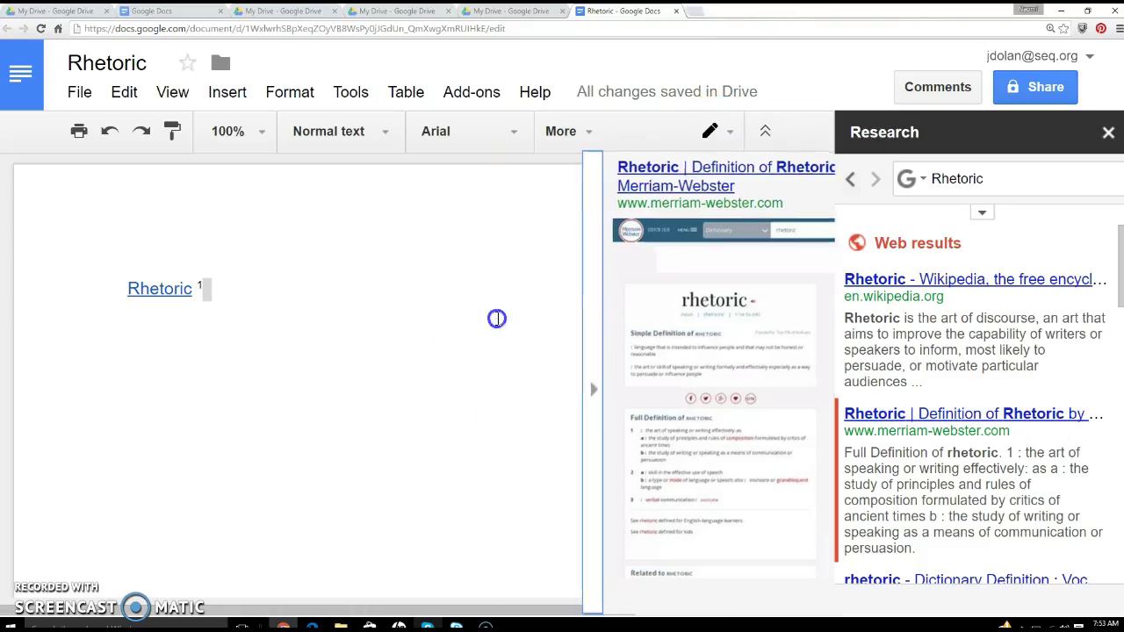
pyautogui.moveTo(830, 231); pyautogui.dragTo(836, 515)
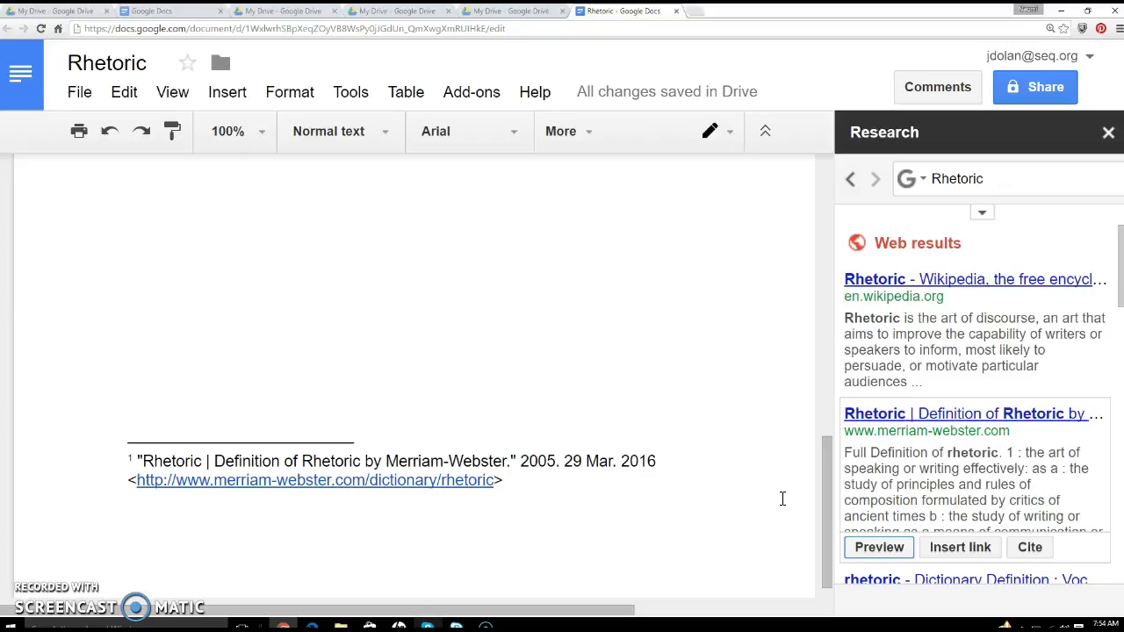
pyautogui.click(827, 507)
pyautogui.moveTo(827, 503); pyautogui.dragTo(818, 191)
# Step: Start a new line below the linked word Rhetoric and search the Research tool for Aristotle
pyautogui.click(219, 283)
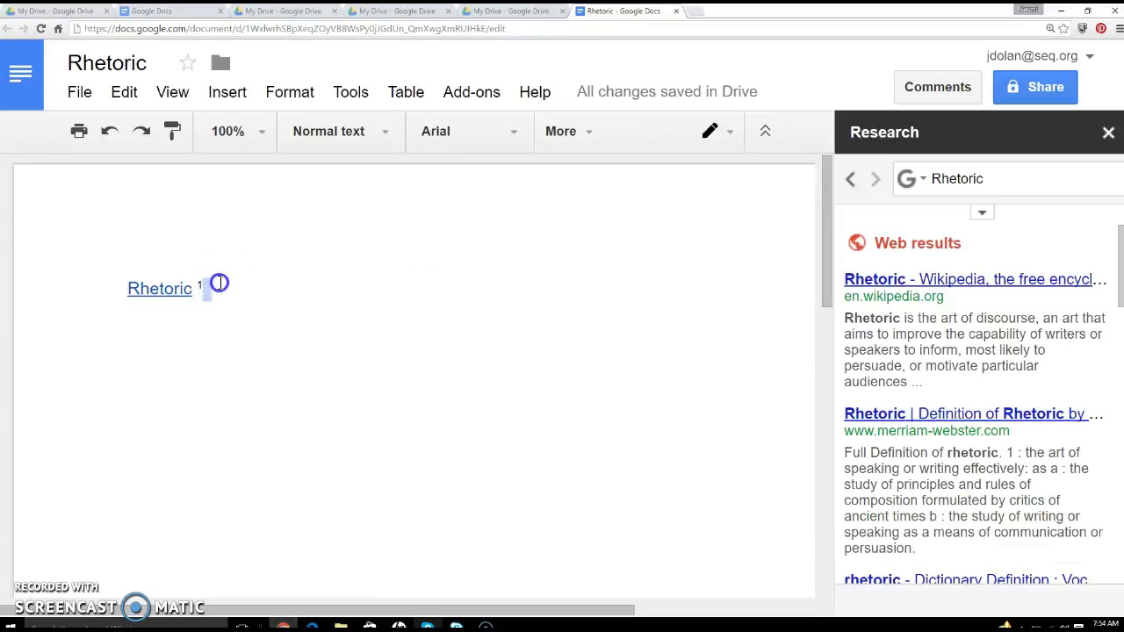
pyautogui.press('Return')
pyautogui.click(990, 178)
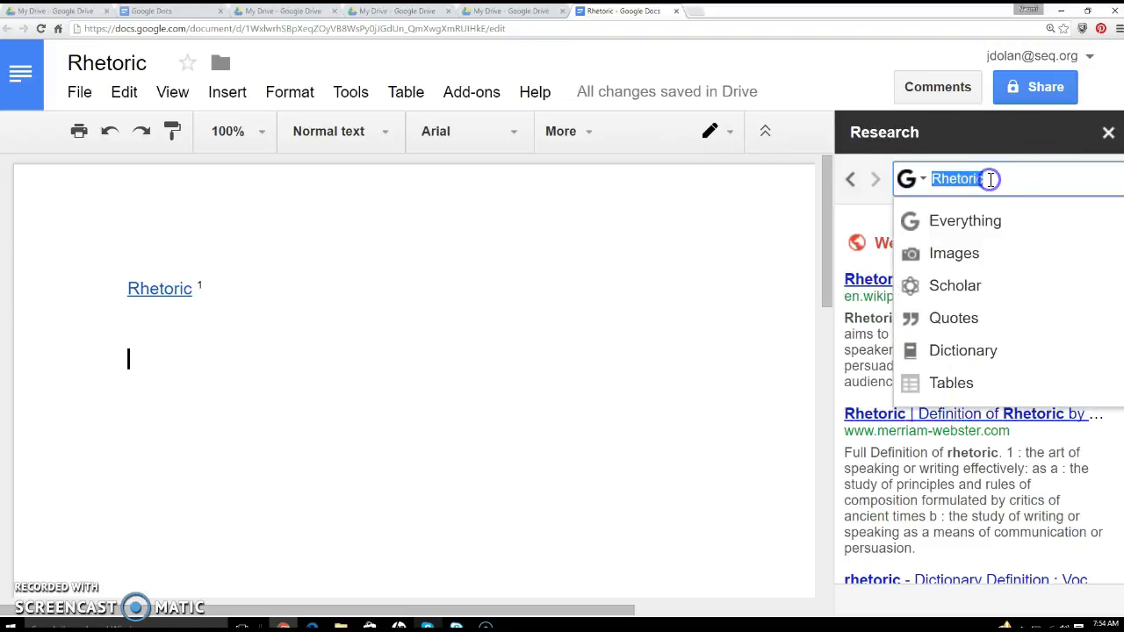
pyautogui.press('BackSpace')
pyautogui.write('Aristotle')
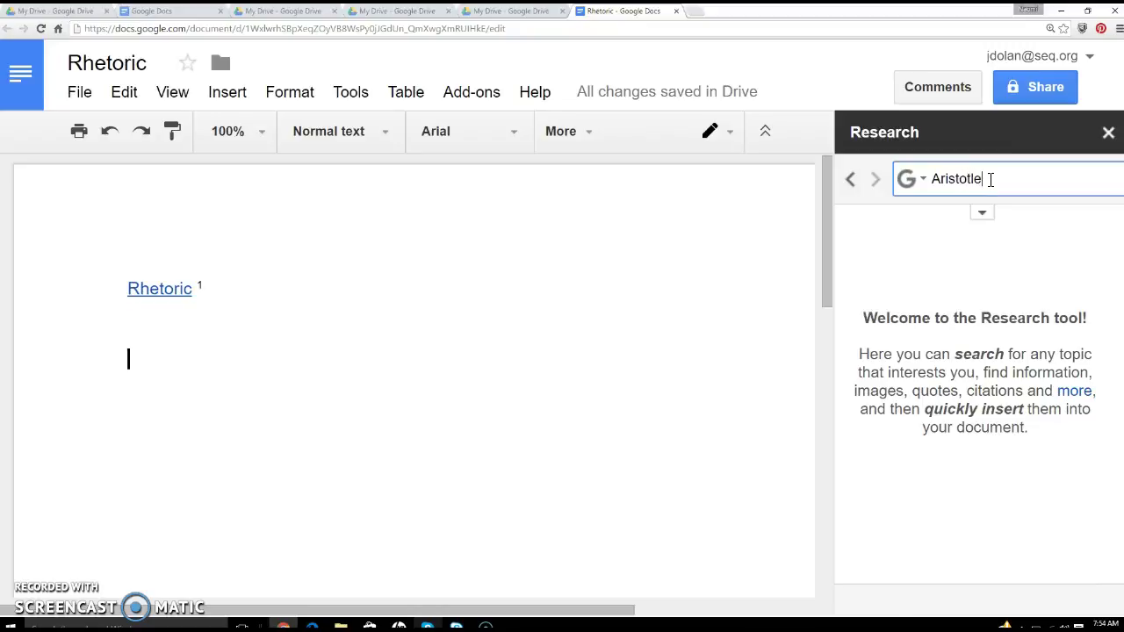
pyautogui.press('Return')
# Step: Restrict the Aristotle research to Images and browse the pictures found
pyautogui.click(992, 179)
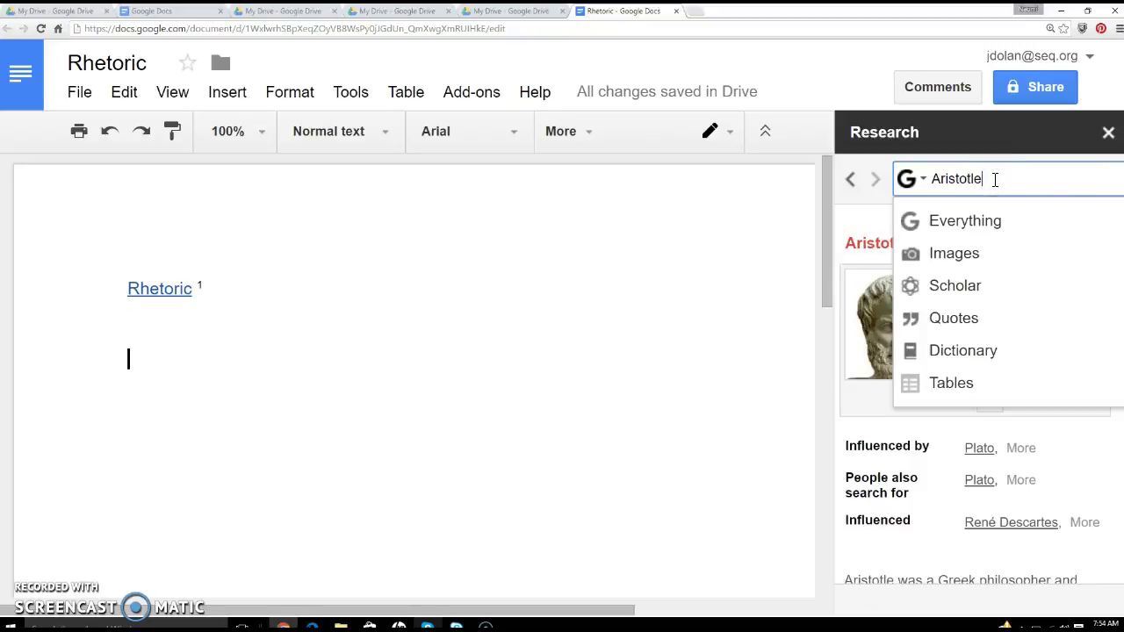
pyautogui.click(958, 258)
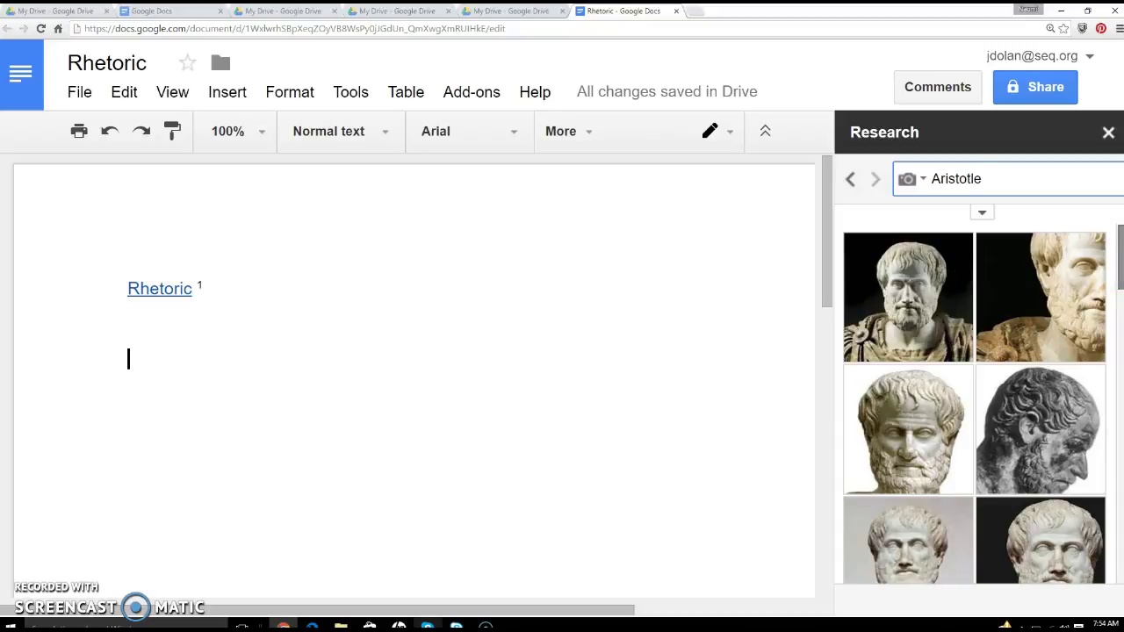
pyautogui.moveTo(1117, 259); pyautogui.dragTo(1119, 381)
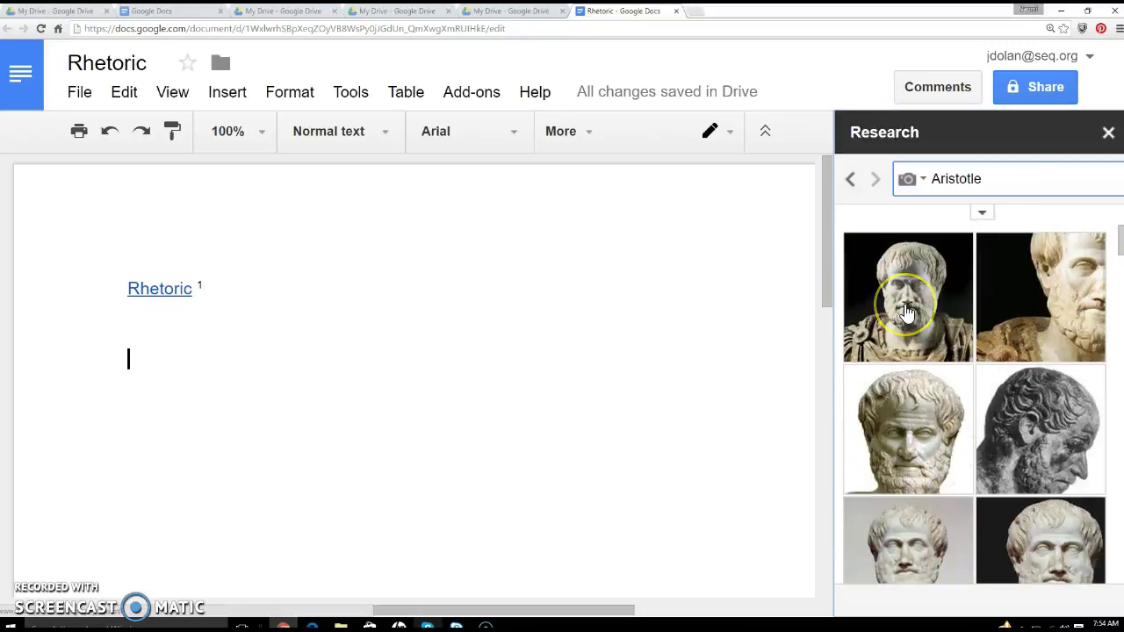
# Step: Insert the first Aristotle image, the draped bust against a black background, below the word Rhetoric
pyautogui.moveTo(907, 314)
pyautogui.click(626, 354)
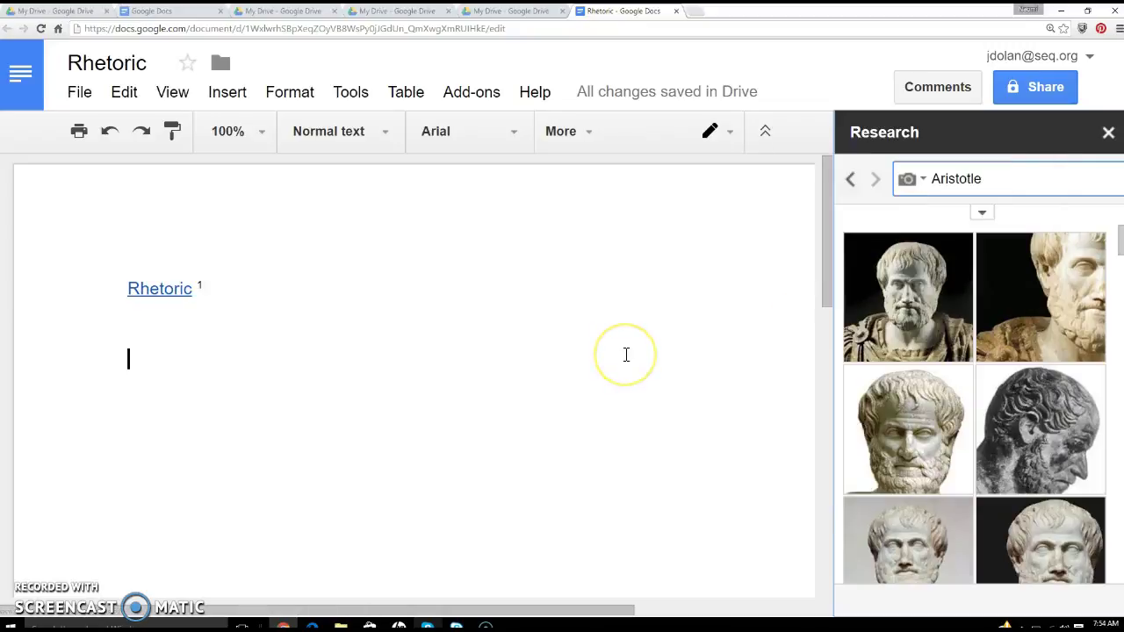
pyautogui.click(793, 349)
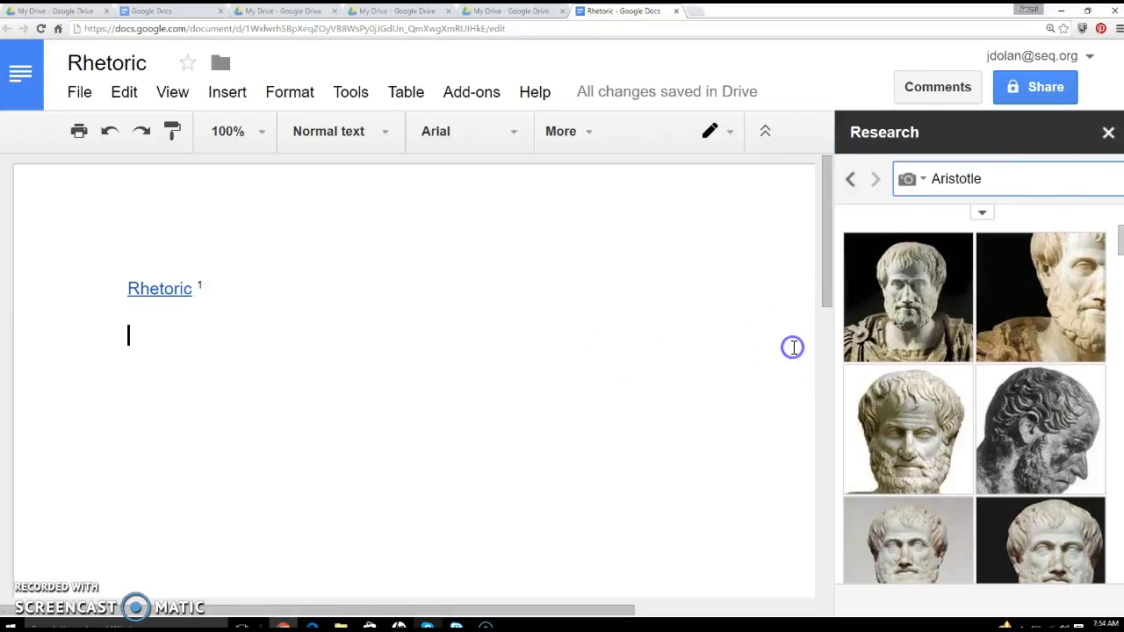
pyautogui.click(929, 300)
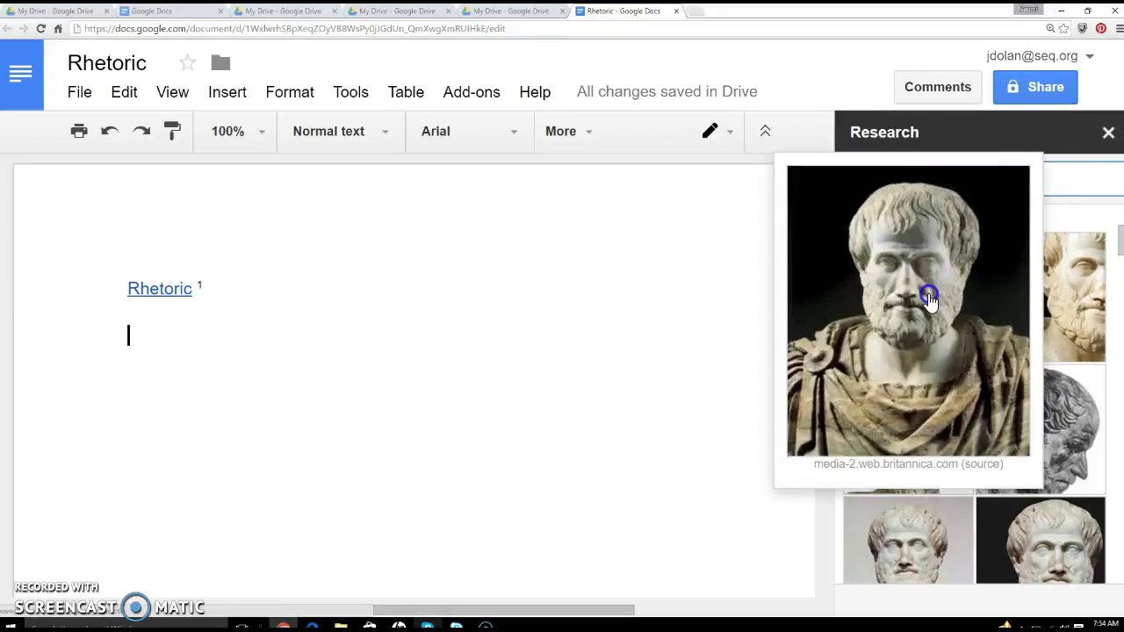
pyautogui.moveTo(928, 299); pyautogui.dragTo(156, 482)
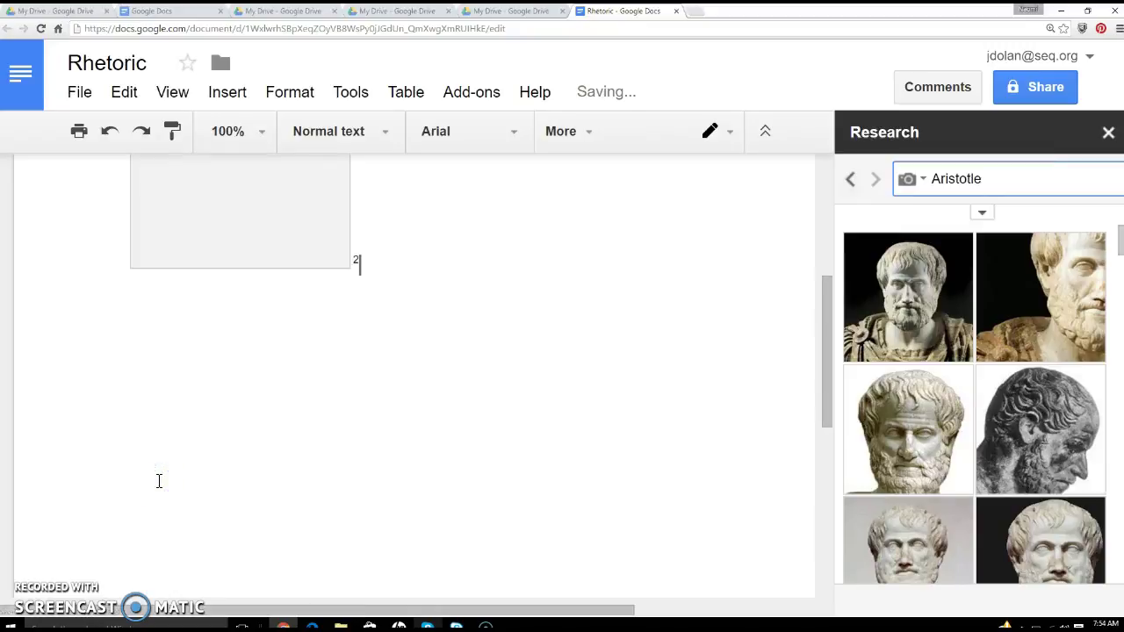
pyautogui.moveTo(827, 323); pyautogui.dragTo(832, 246)
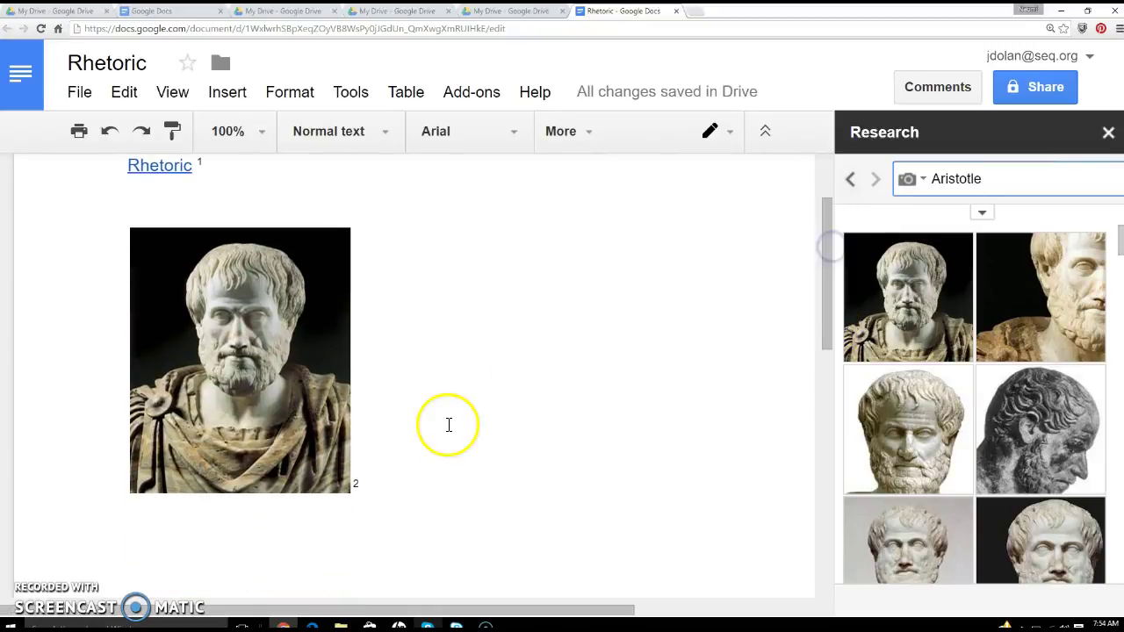
# Step: Highlight the footnote marker beside the image, enlarge the browser page to 300% and examine the footnotes at the end of the page
pyautogui.moveTo(368, 484); pyautogui.dragTo(357, 484)
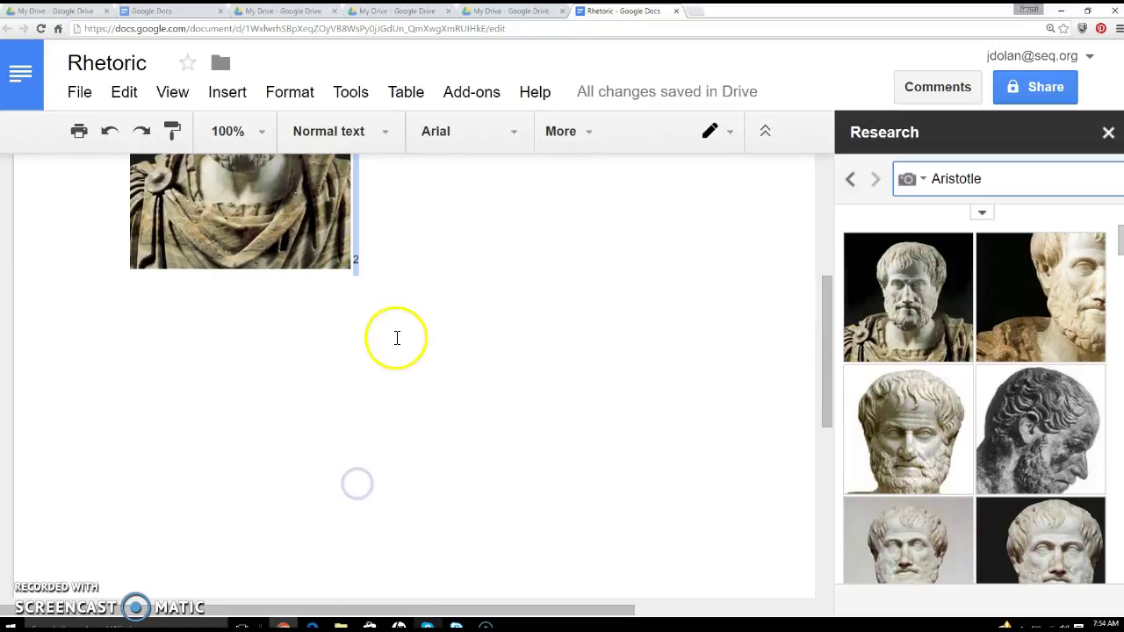
pyautogui.click(1119, 28)
pyautogui.click(1085, 141)
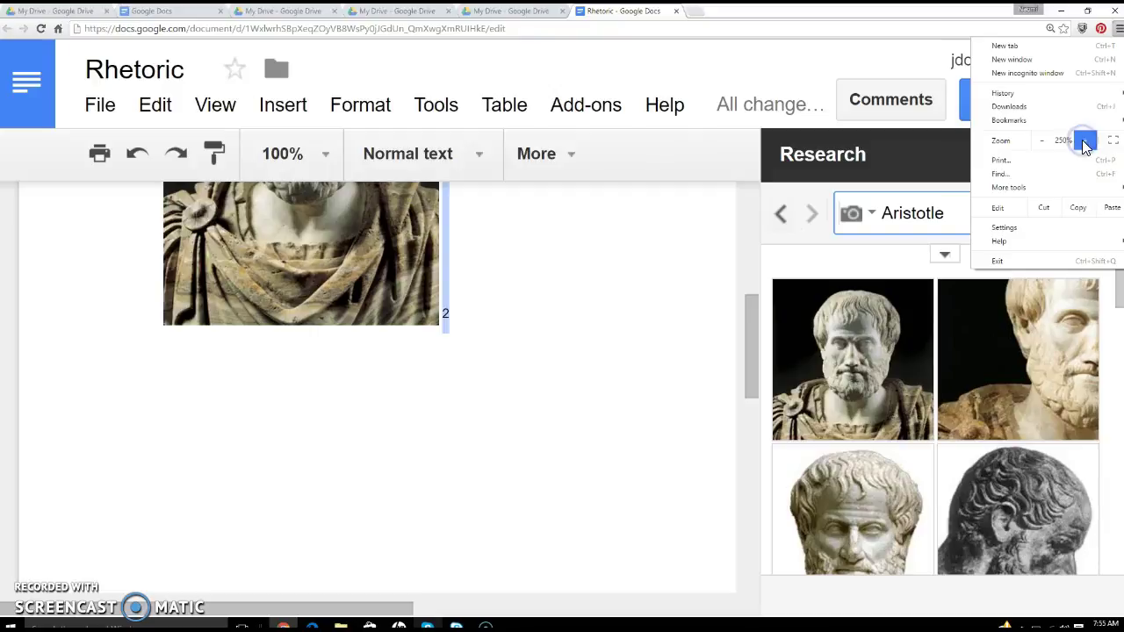
pyautogui.click(1085, 141)
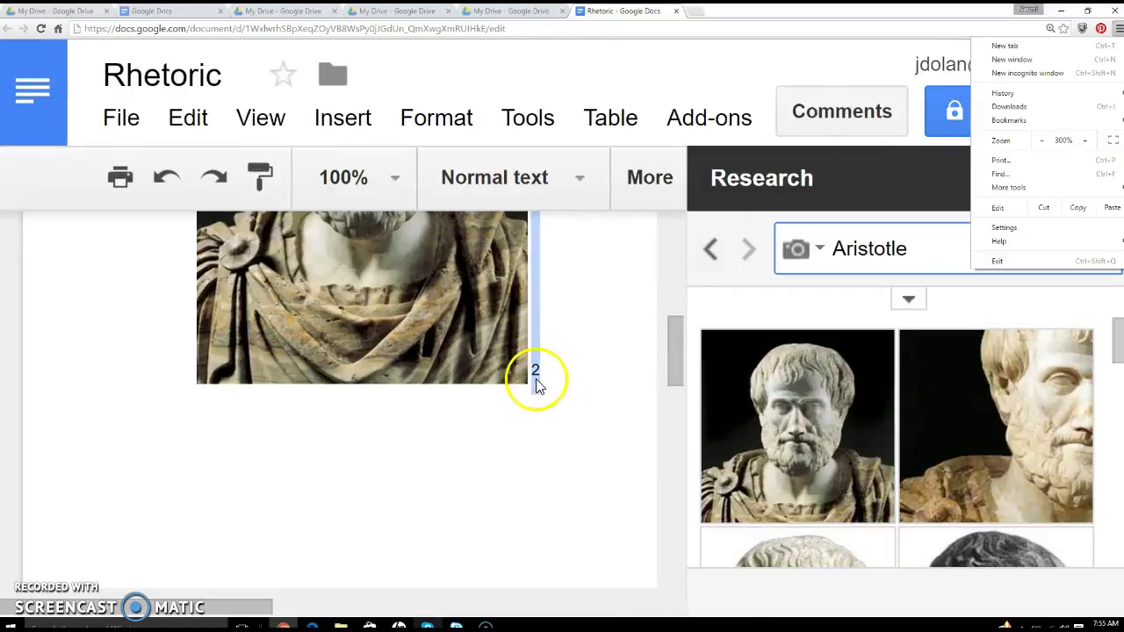
pyautogui.click(674, 353)
pyautogui.moveTo(673, 353); pyautogui.dragTo(674, 534)
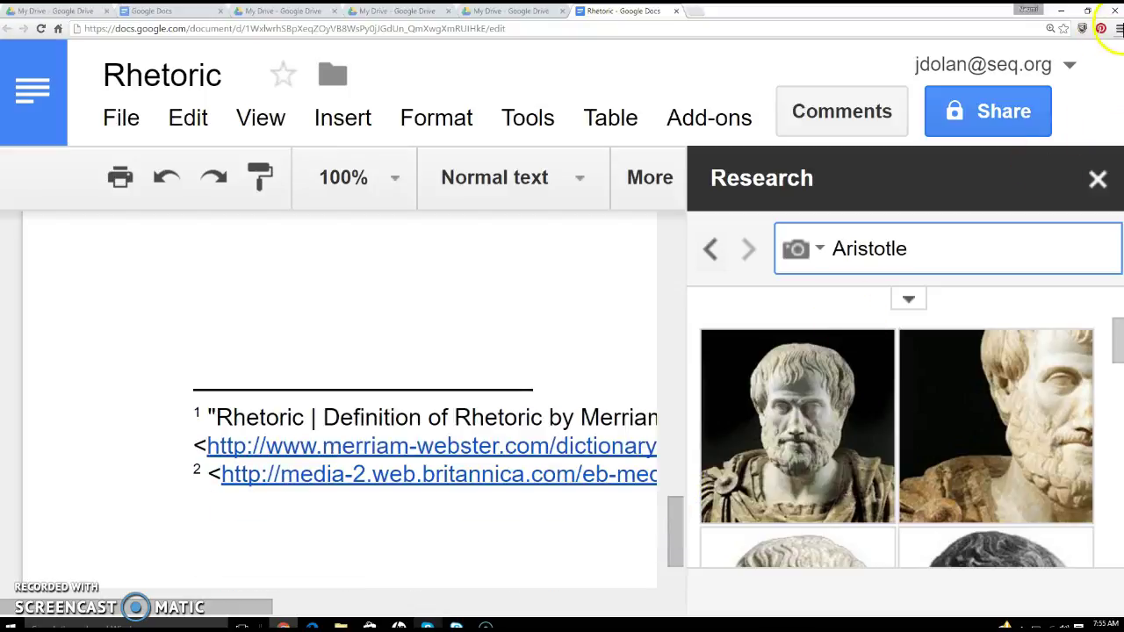
# Step: Reduce the browser zoom to 200% and review the footnote markers after the word Rhetoric and the Aristotle image
pyautogui.click(1119, 28)
pyautogui.click(1042, 145)
pyautogui.click(1042, 148)
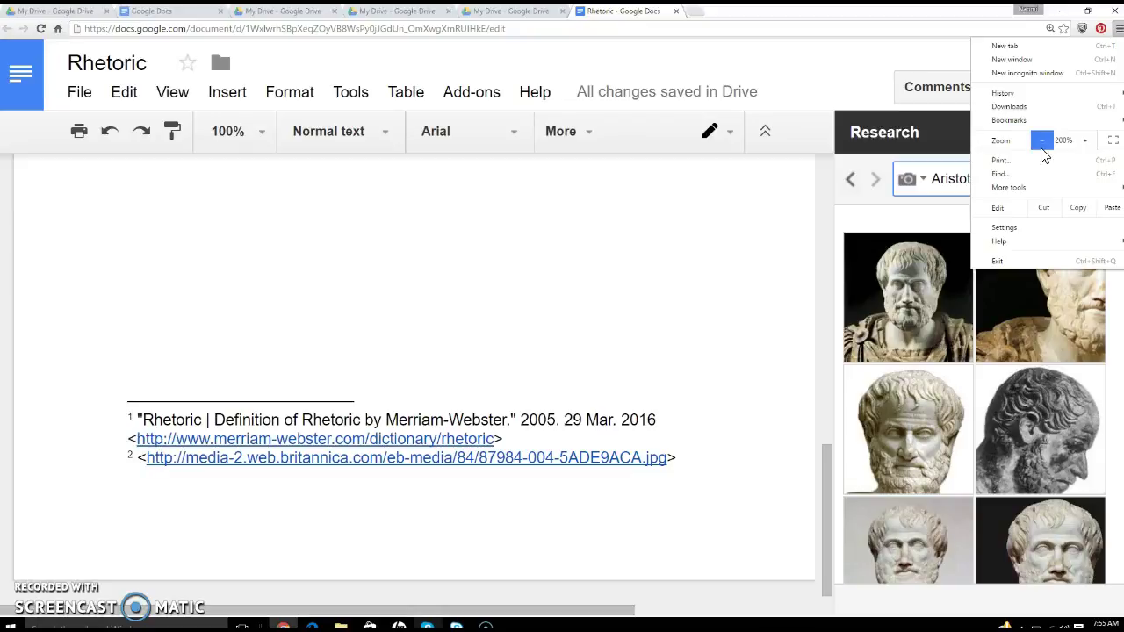
pyautogui.click(826, 484)
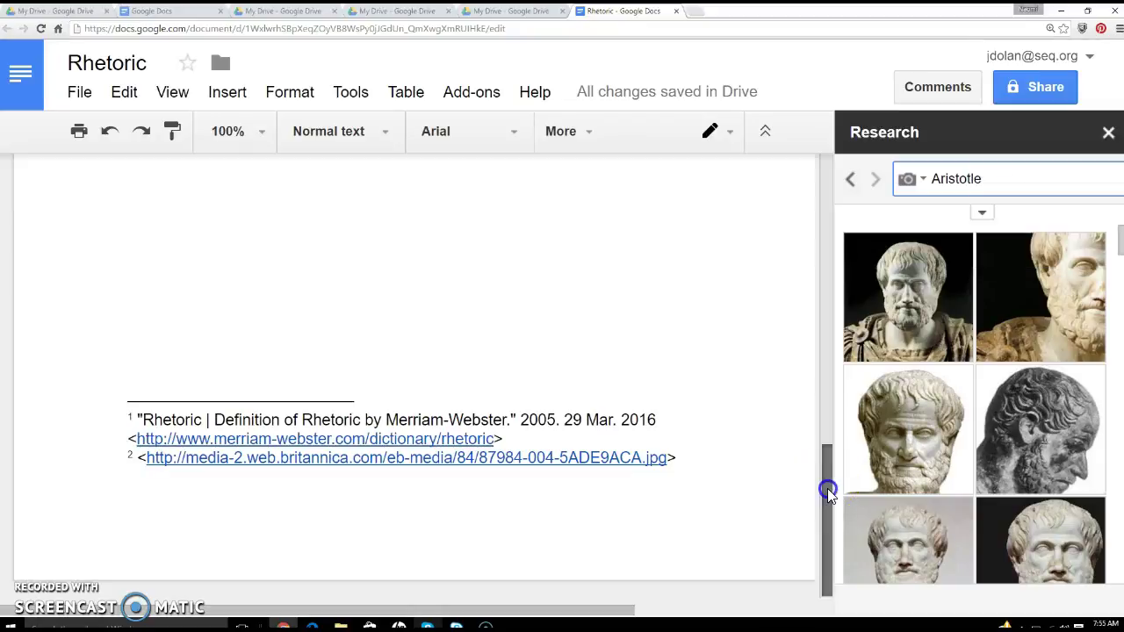
pyautogui.moveTo(828, 484); pyautogui.dragTo(798, 216)
pyautogui.click(211, 235)
pyautogui.click(375, 557)
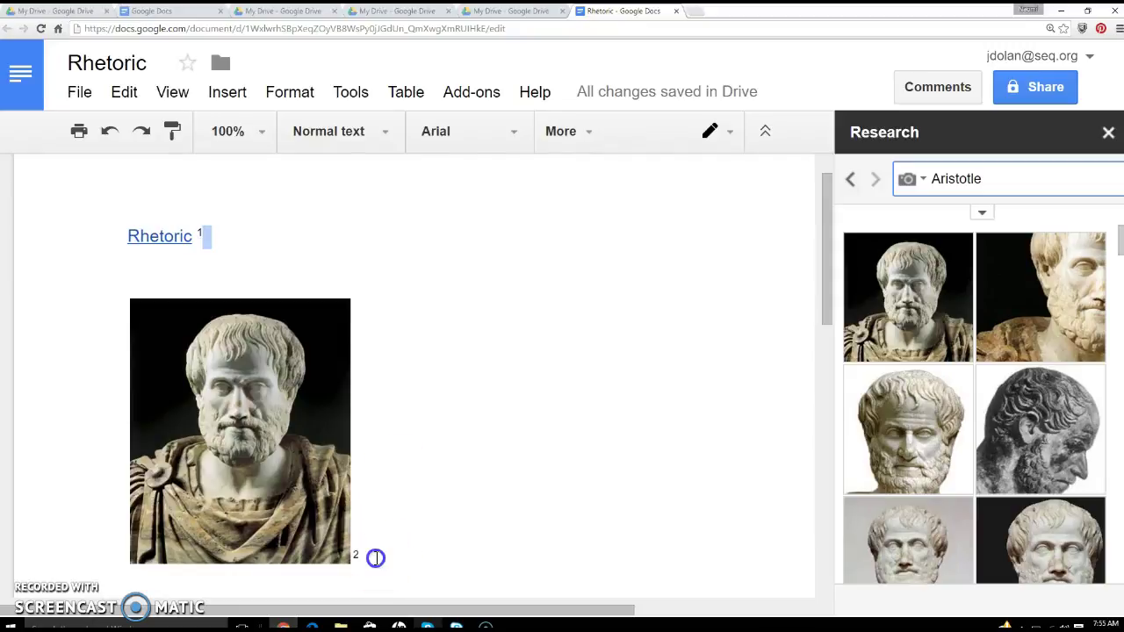
pyautogui.scroll(-3, 376, 557)
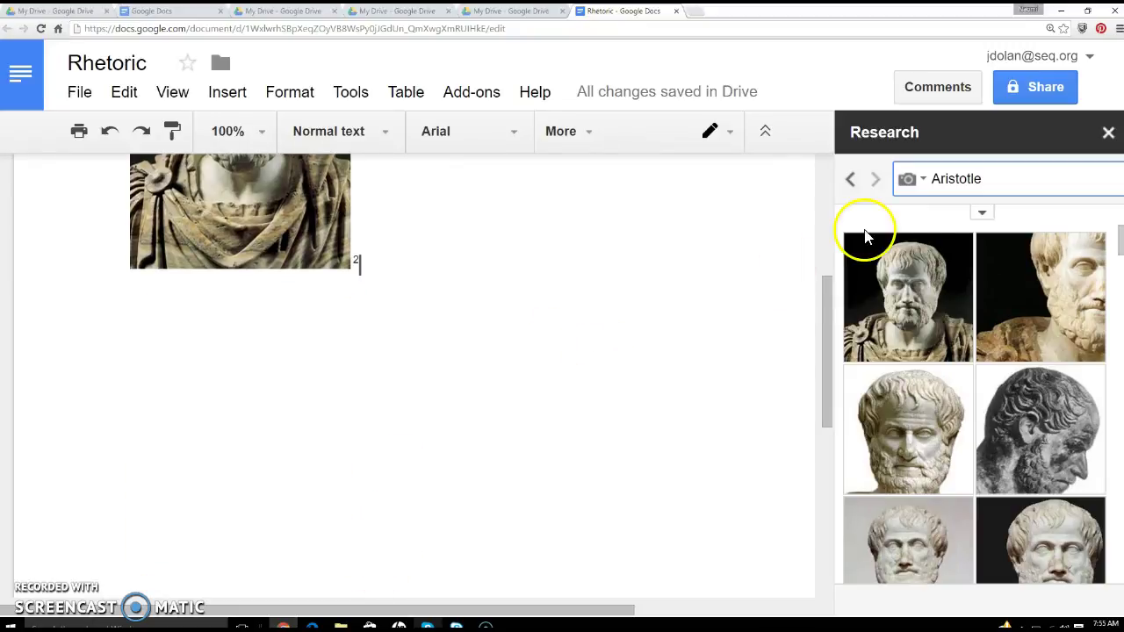
# Step: Switch the Aristotle research from images to Scholar results
pyautogui.click(996, 178)
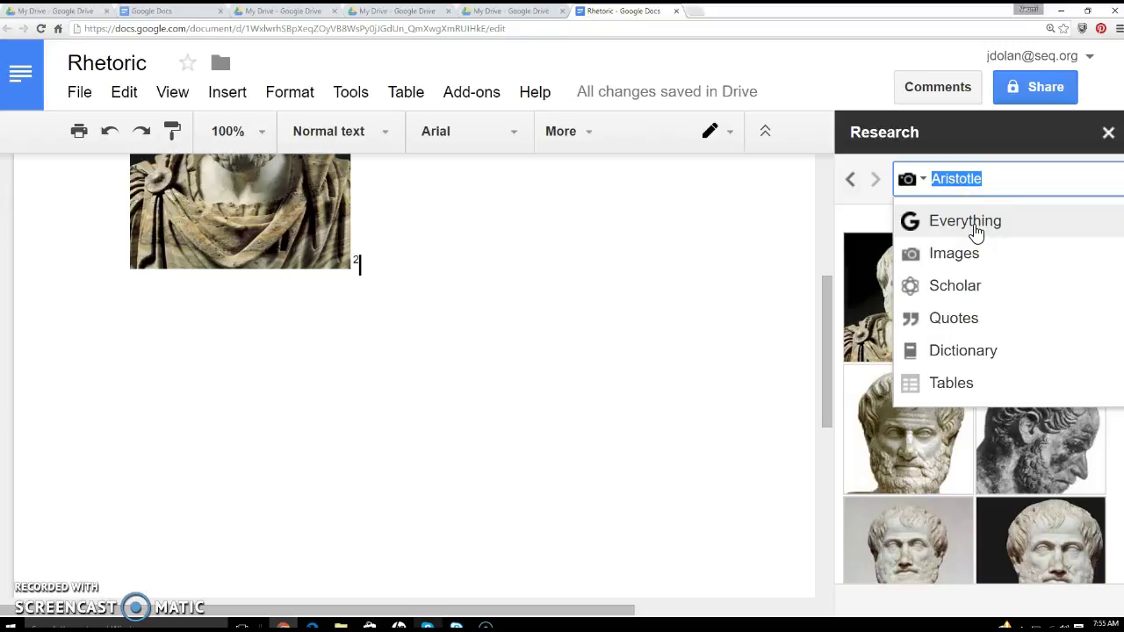
pyautogui.click(953, 294)
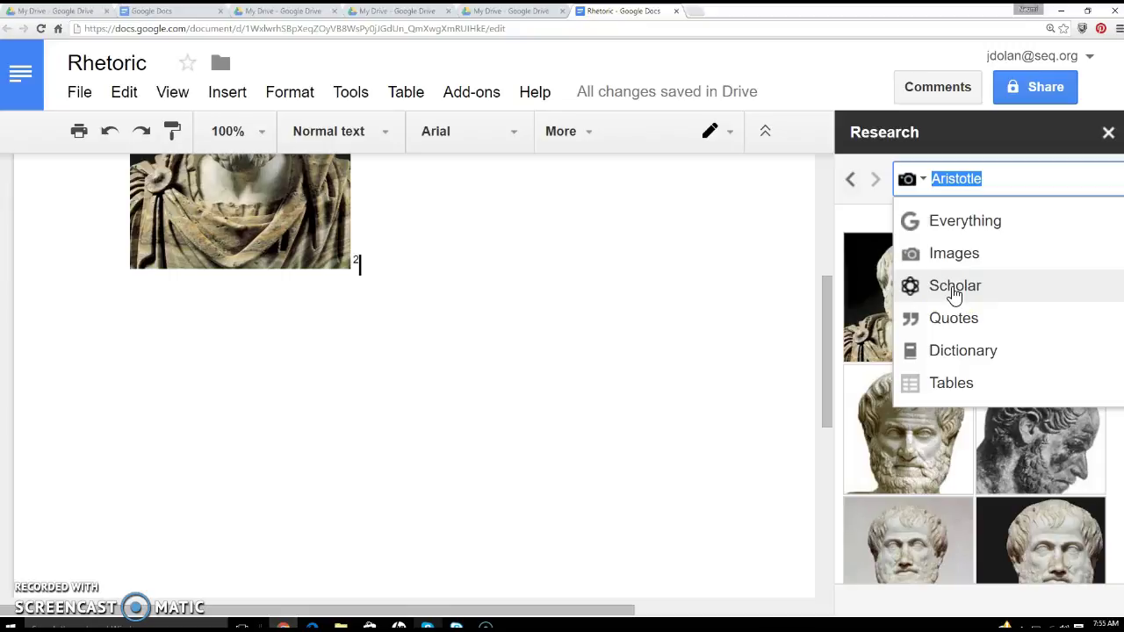
pyautogui.click(955, 295)
pyautogui.click(1016, 168)
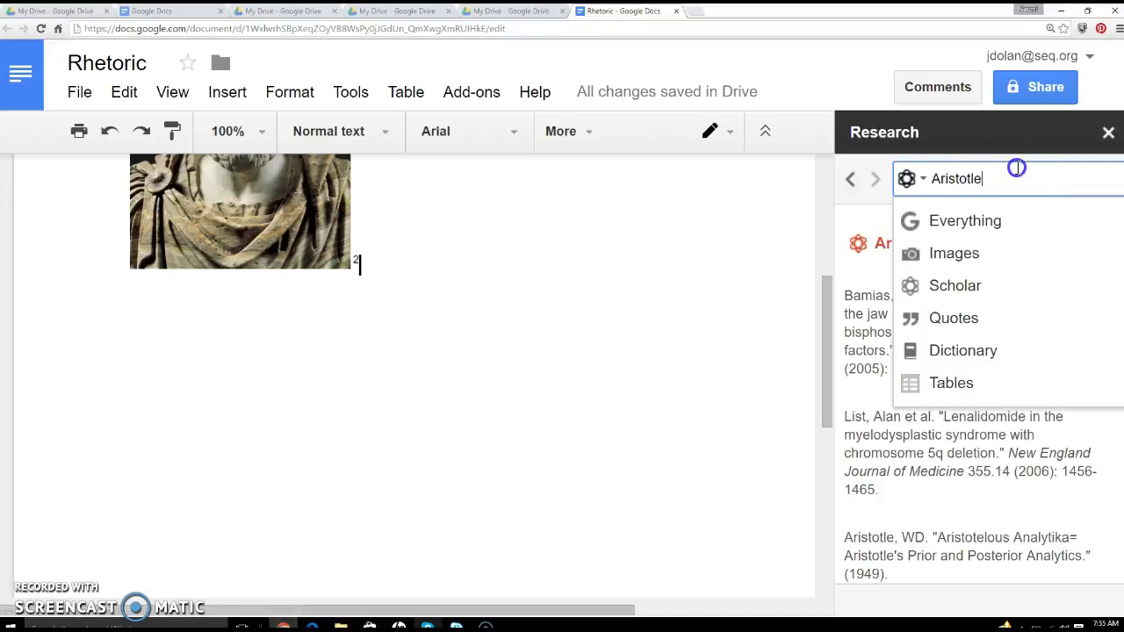
pyautogui.click(963, 294)
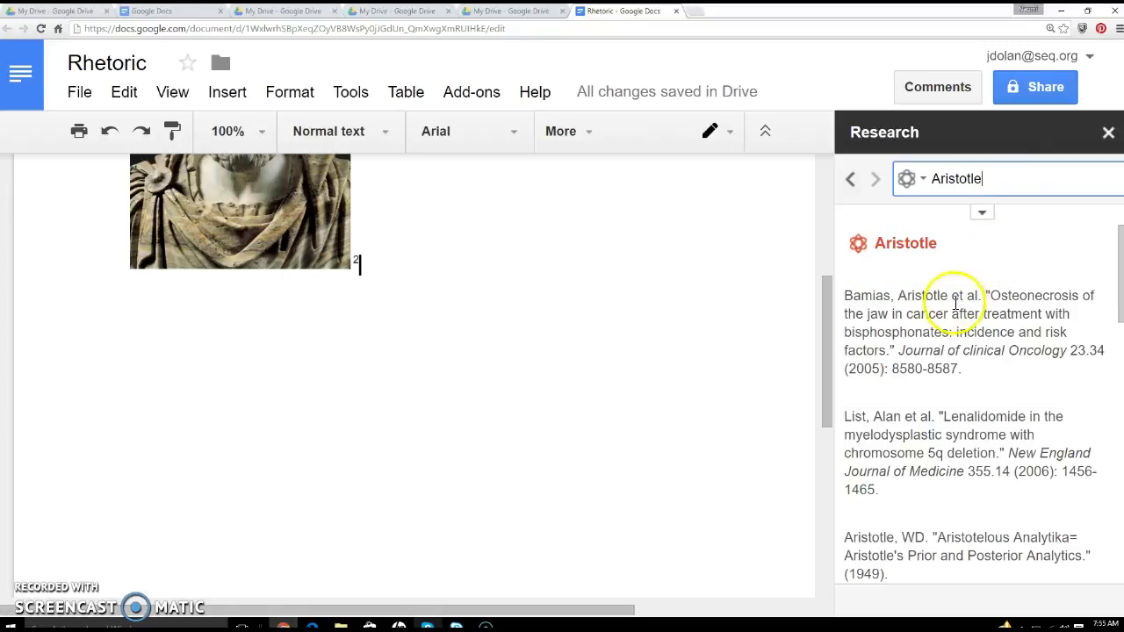
# Step: Browse the scholarly Aristotle results and their citation options, and return to the Aristotle image in the document
pyautogui.click(1120, 273)
pyautogui.moveTo(1120, 273); pyautogui.dragTo(1120, 395)
pyautogui.moveTo(929, 470)
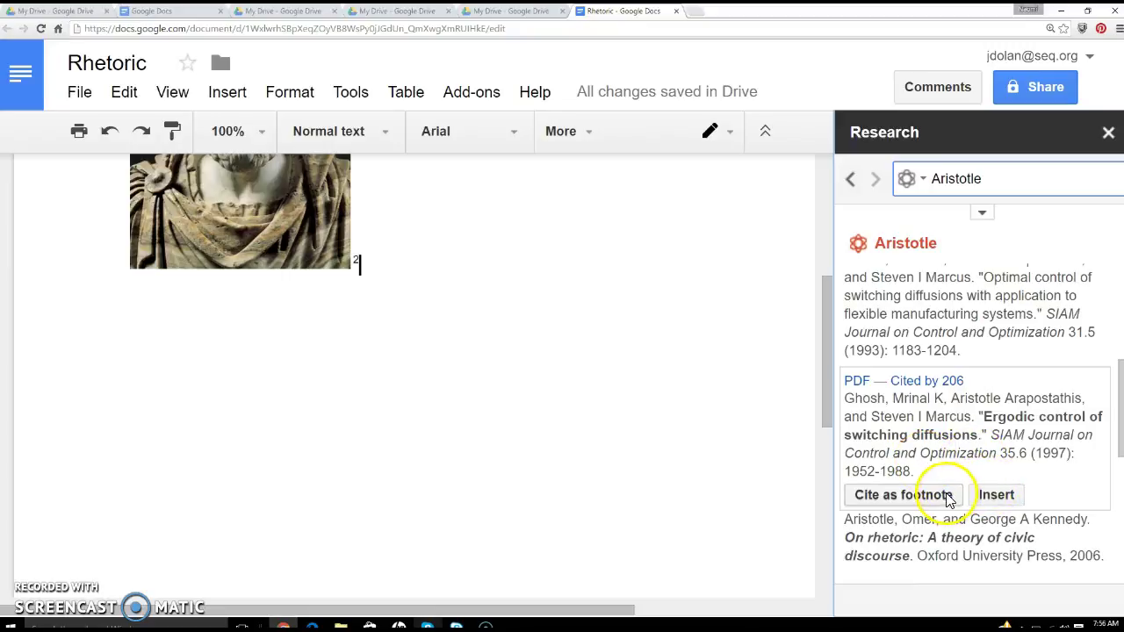
pyautogui.moveTo(824, 395); pyautogui.dragTo(821, 311)
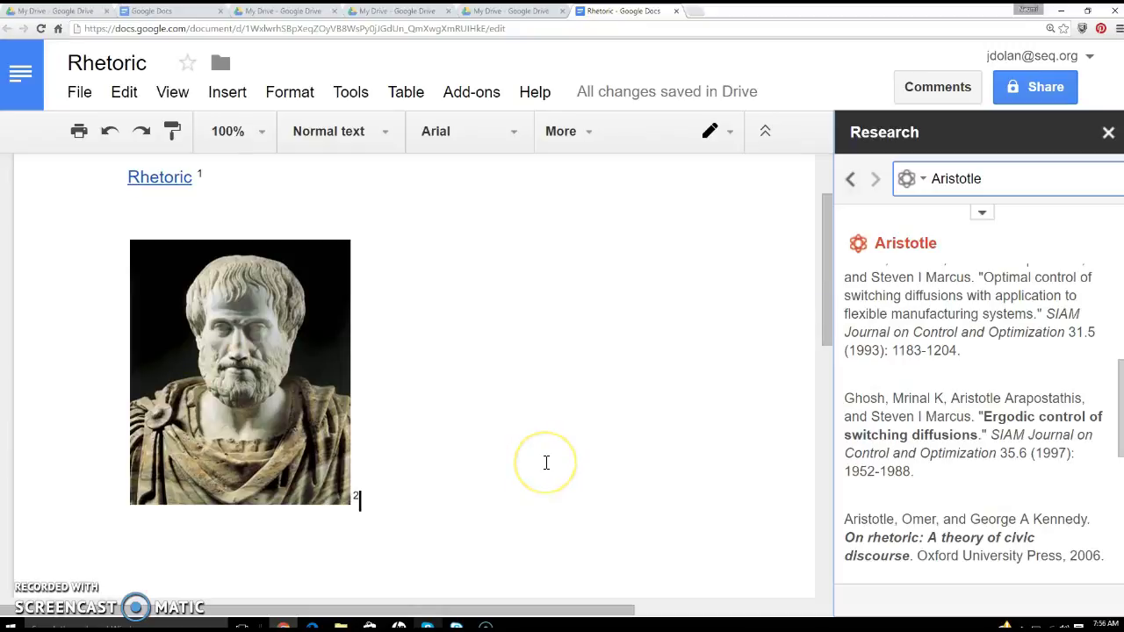